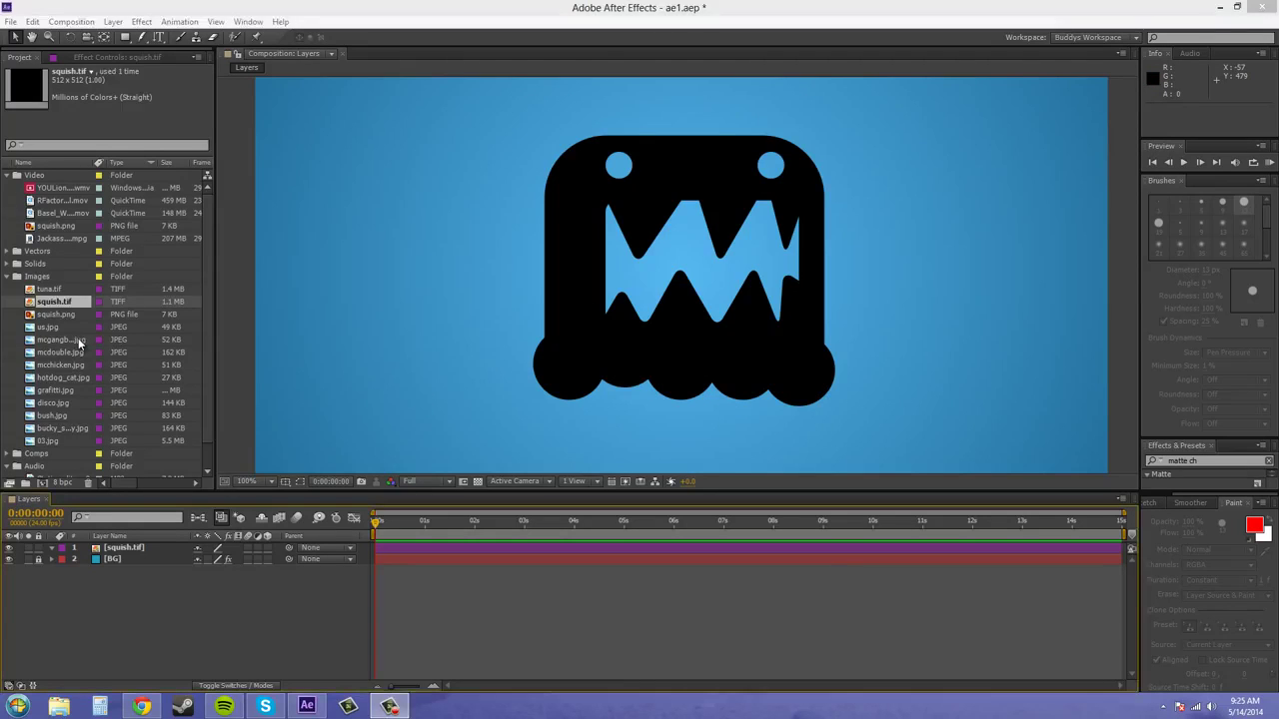
drag(55, 339, 519, 274)
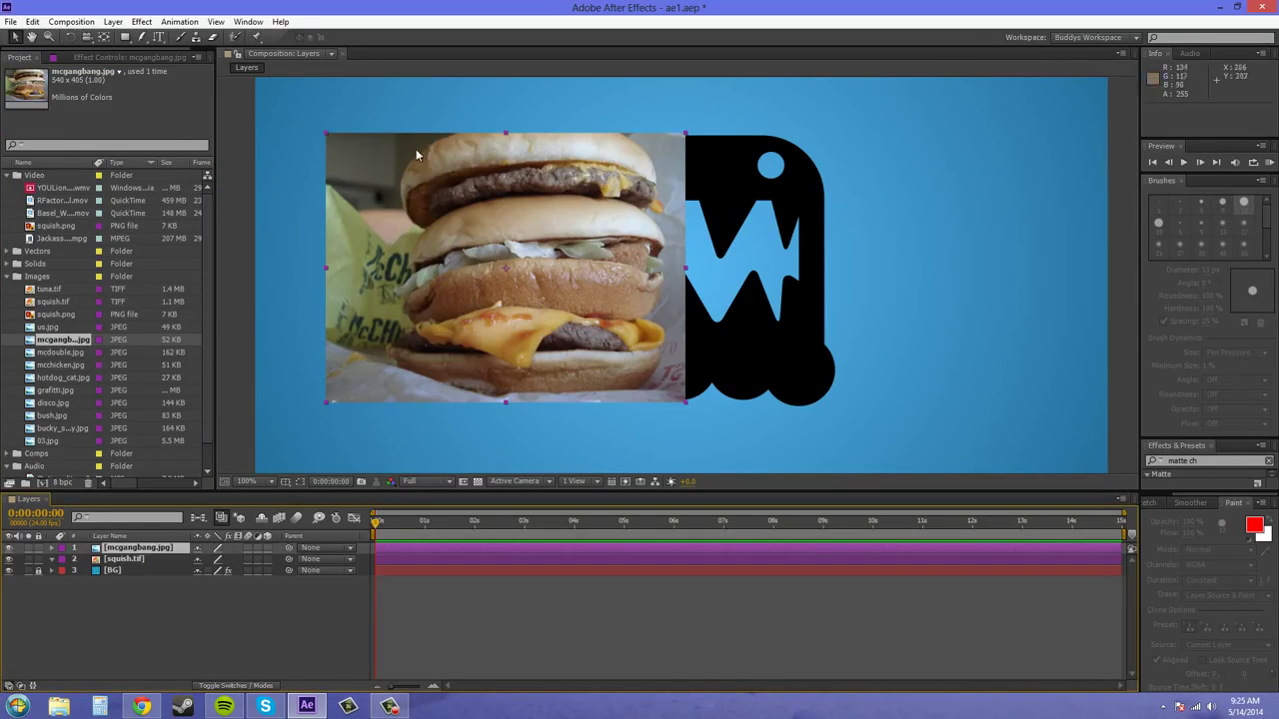
key(Delete)
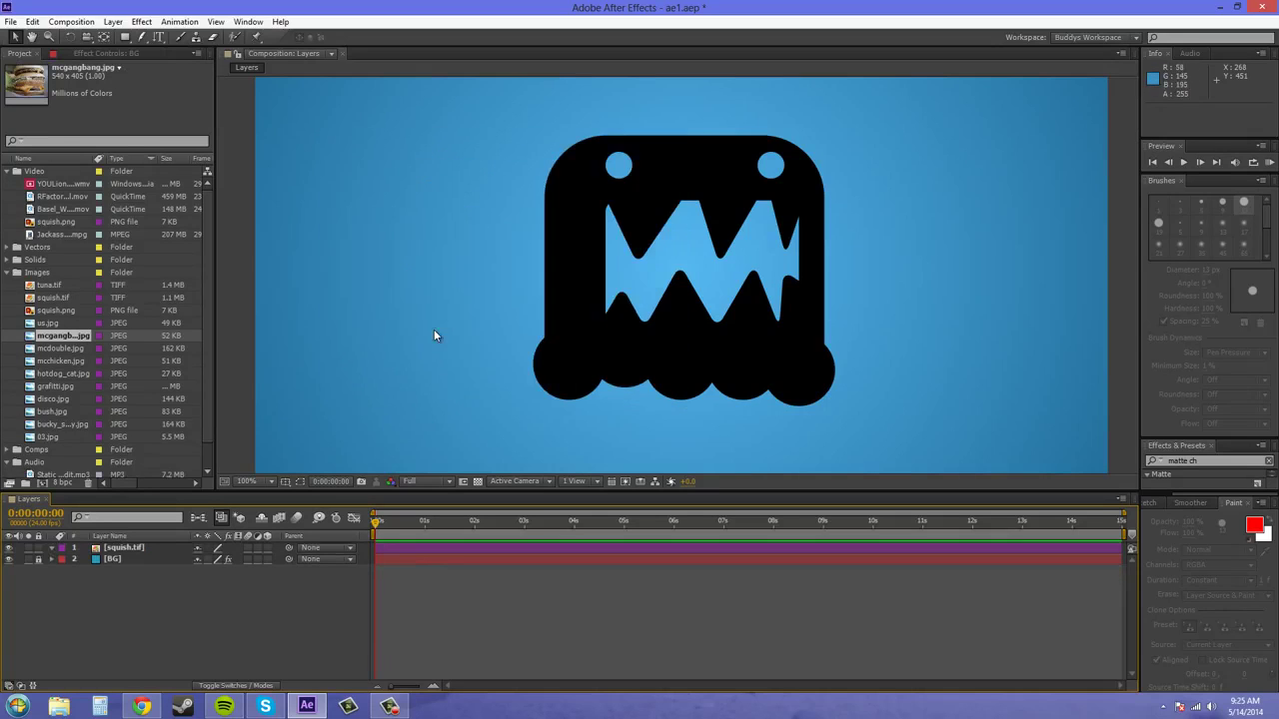
click(641, 386)
Auto-trace the squish.tif layer's Alpha channel on the current frame, previewing the outlines before creating the masks
click(125, 552)
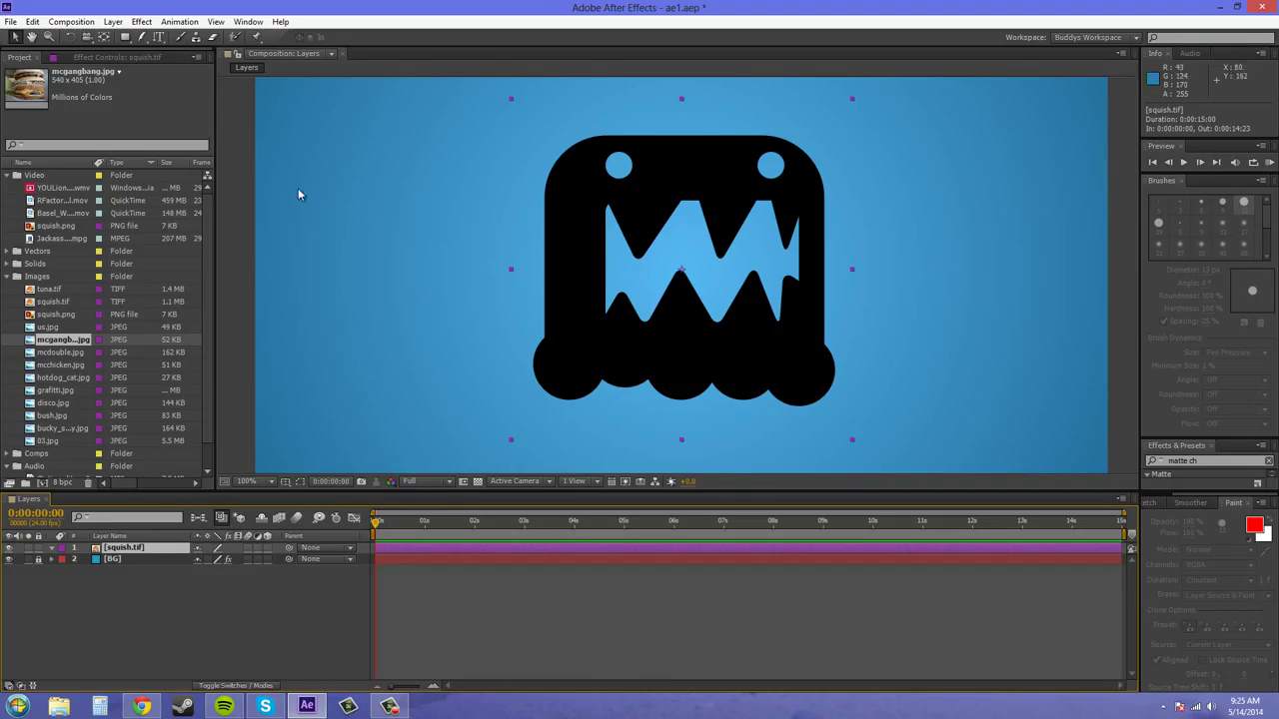
click(113, 22)
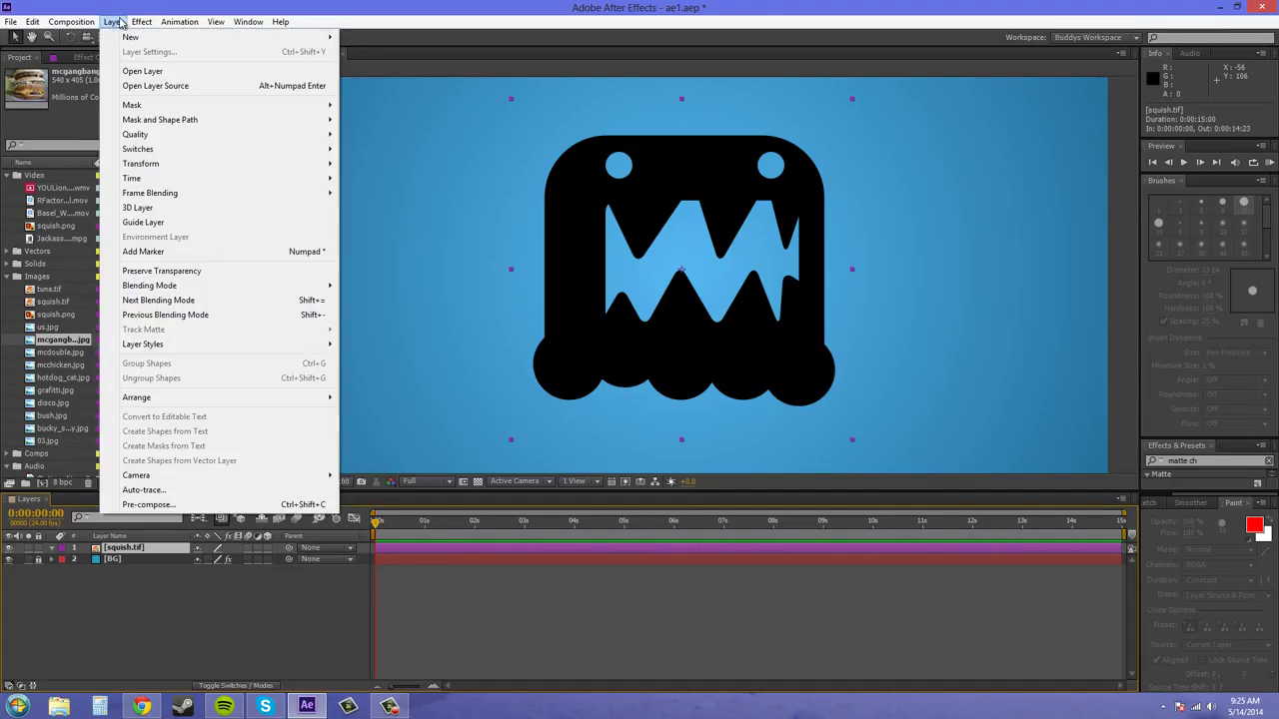
click(148, 490)
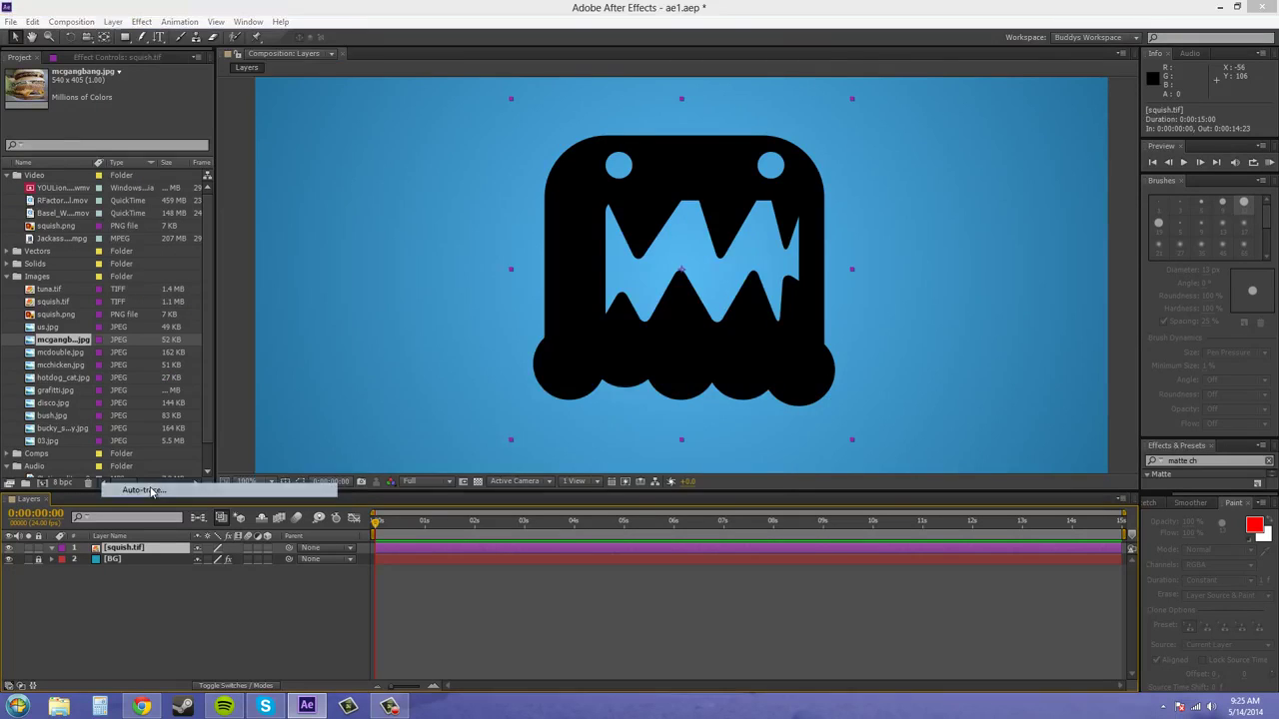
mouse_move(596, 238)
mouse_down()
mouse_move(667, 242)
mouse_move(868, 198)
mouse_move(939, 178)
mouse_move(949, 152)
mouse_up()
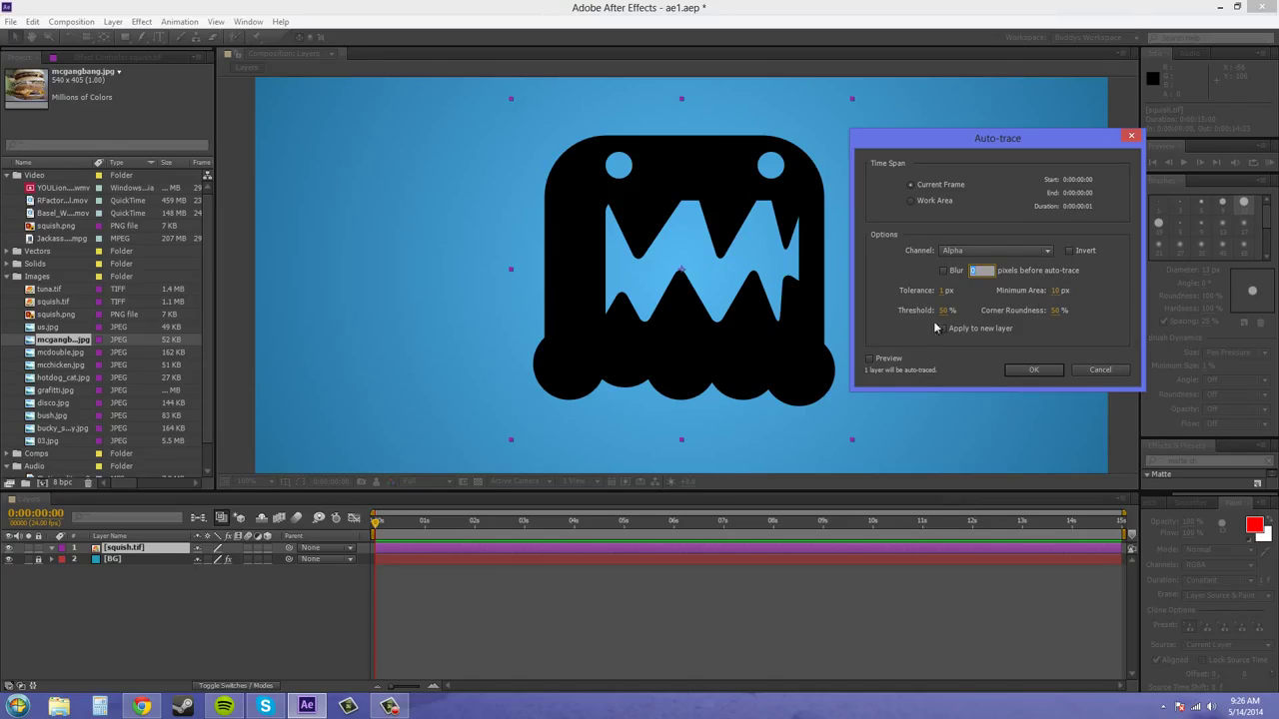
click(869, 359)
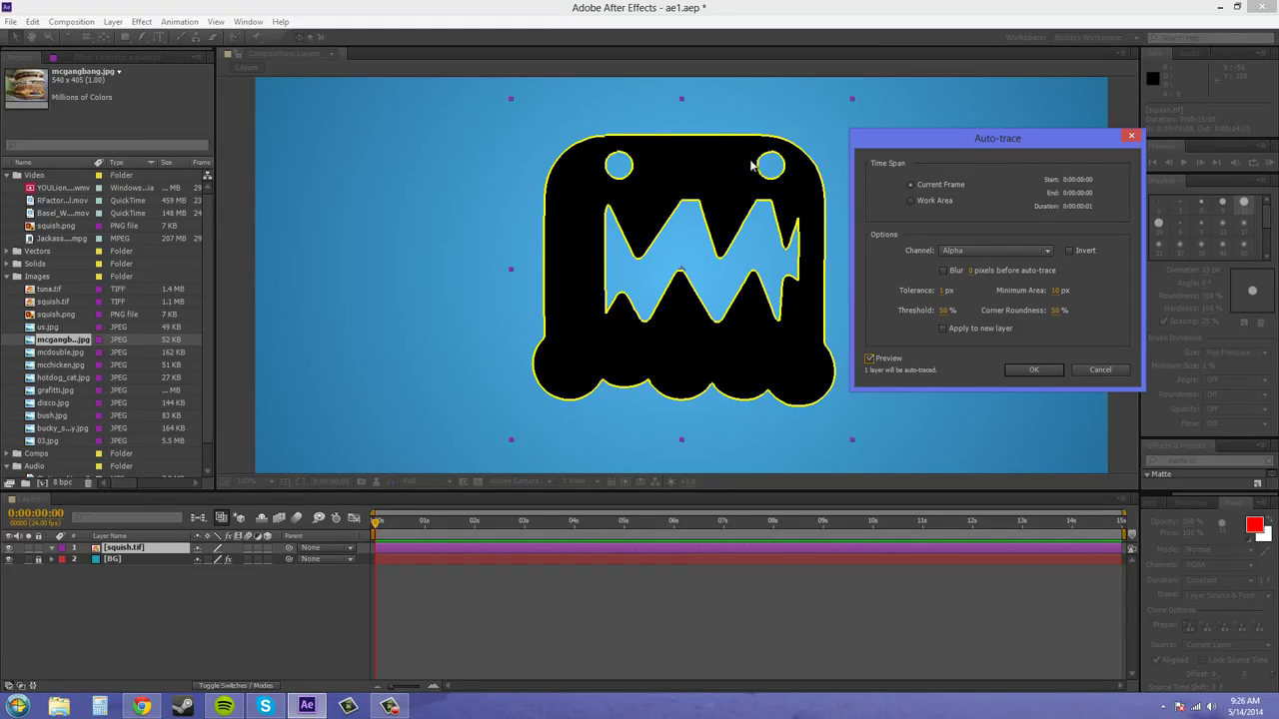
click(1036, 369)
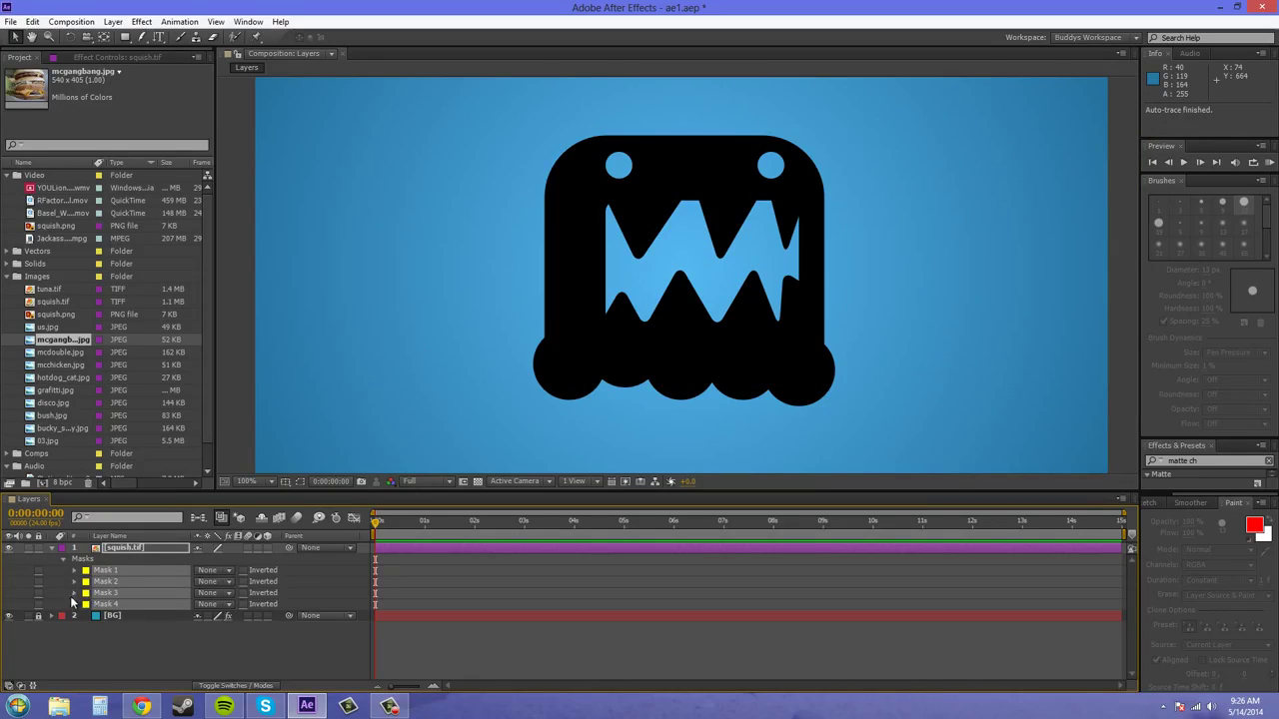
Show the mask outlines and copy the two eye masks, Mask 2 and Mask 3, from squish.tif
click(302, 483)
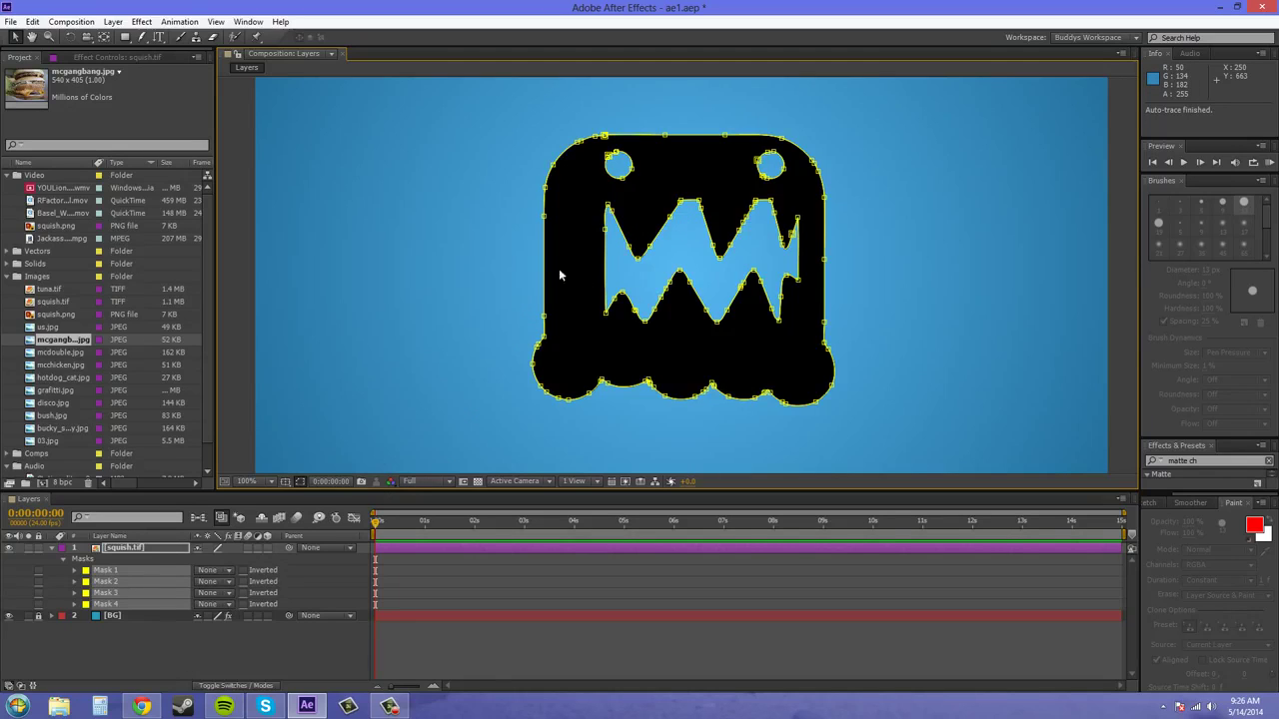
click(602, 152)
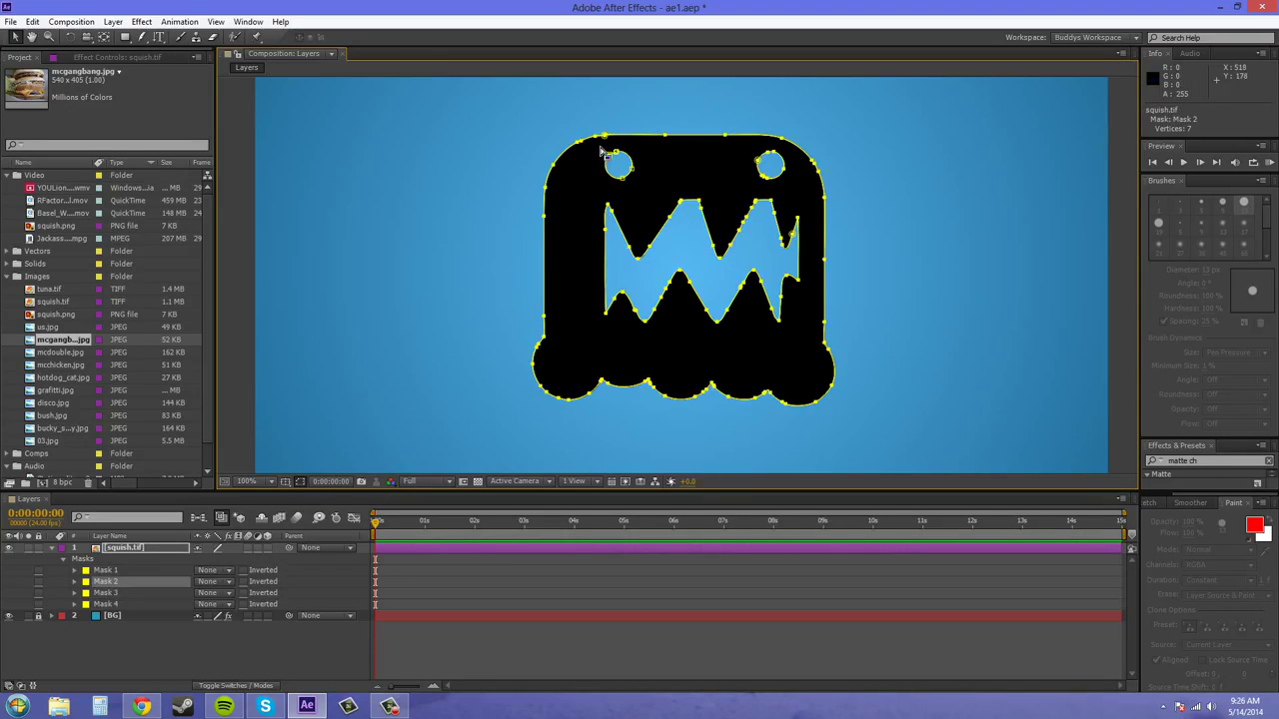
drag(597, 149, 788, 191)
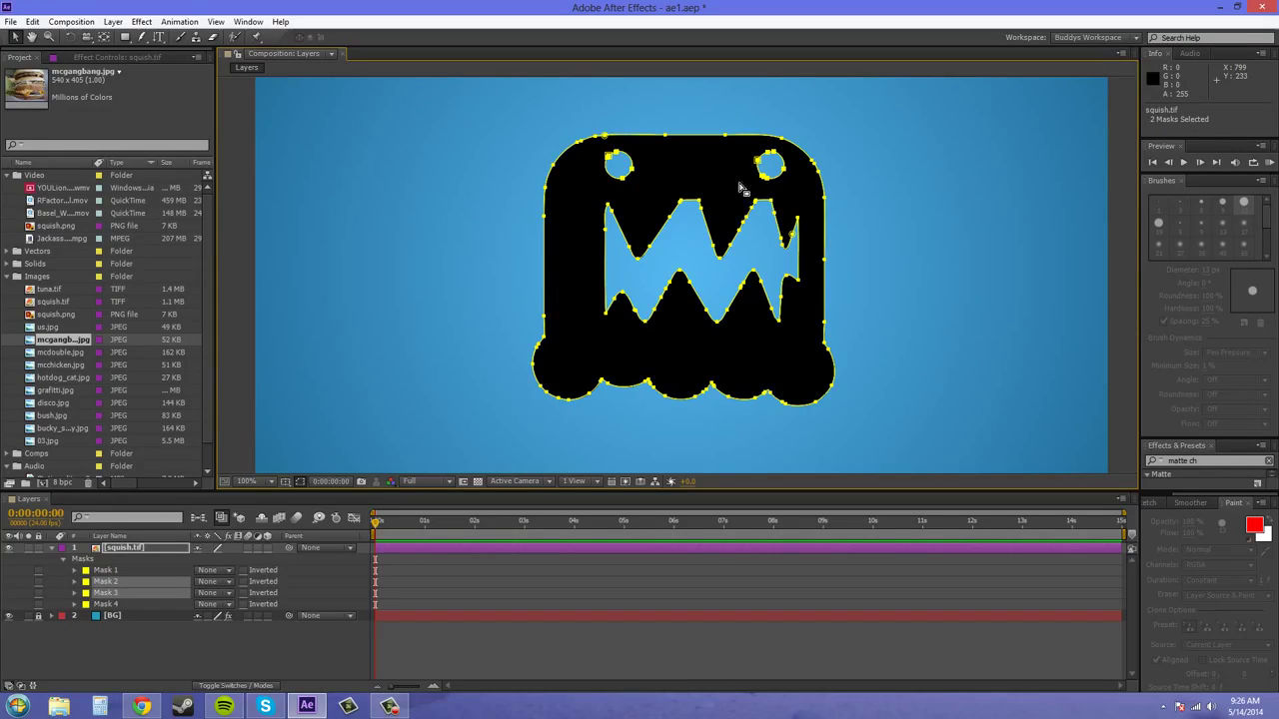
click(33, 21)
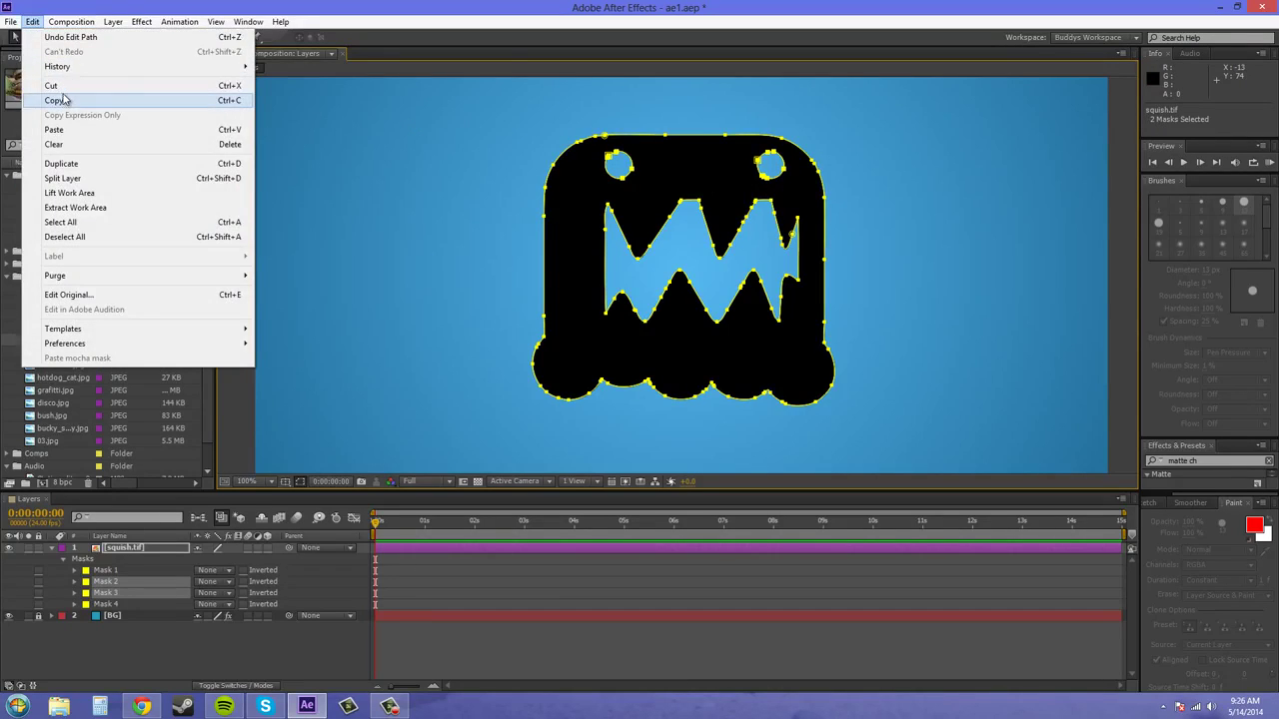
Create a new 1280 x 720 px magenta solid layer named "eyes"
mouse_move(113, 21)
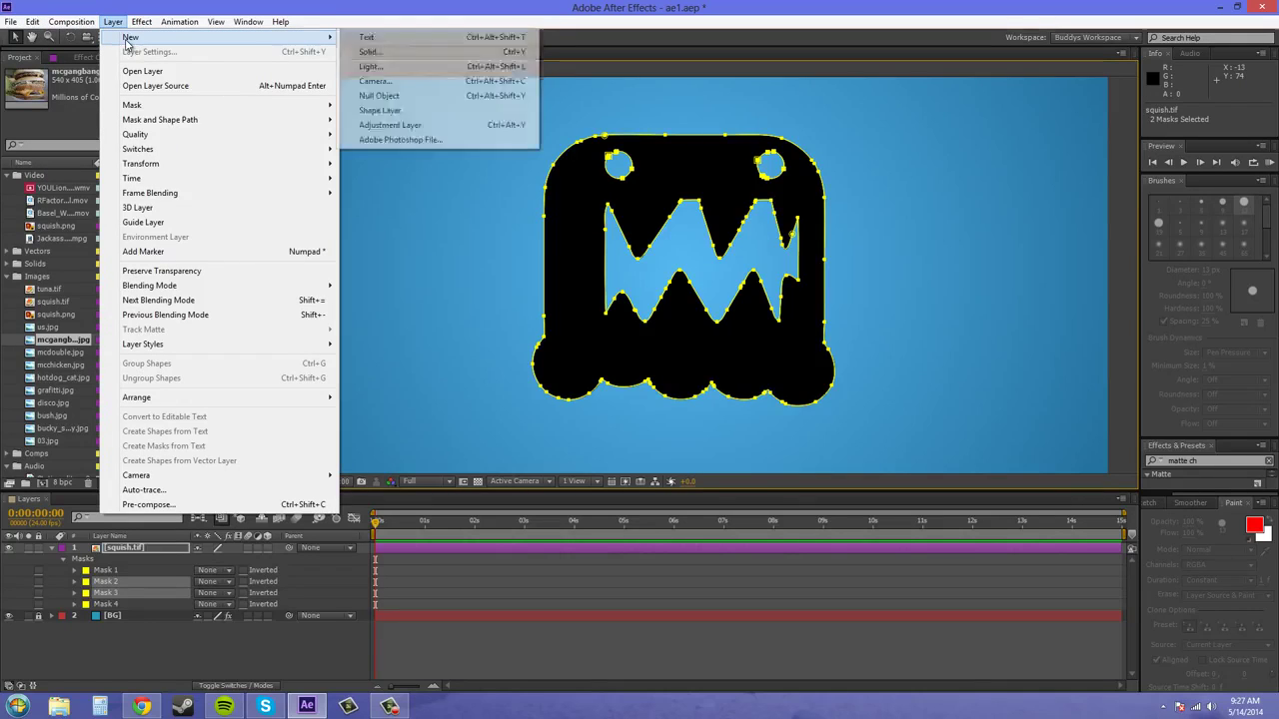
click(367, 53)
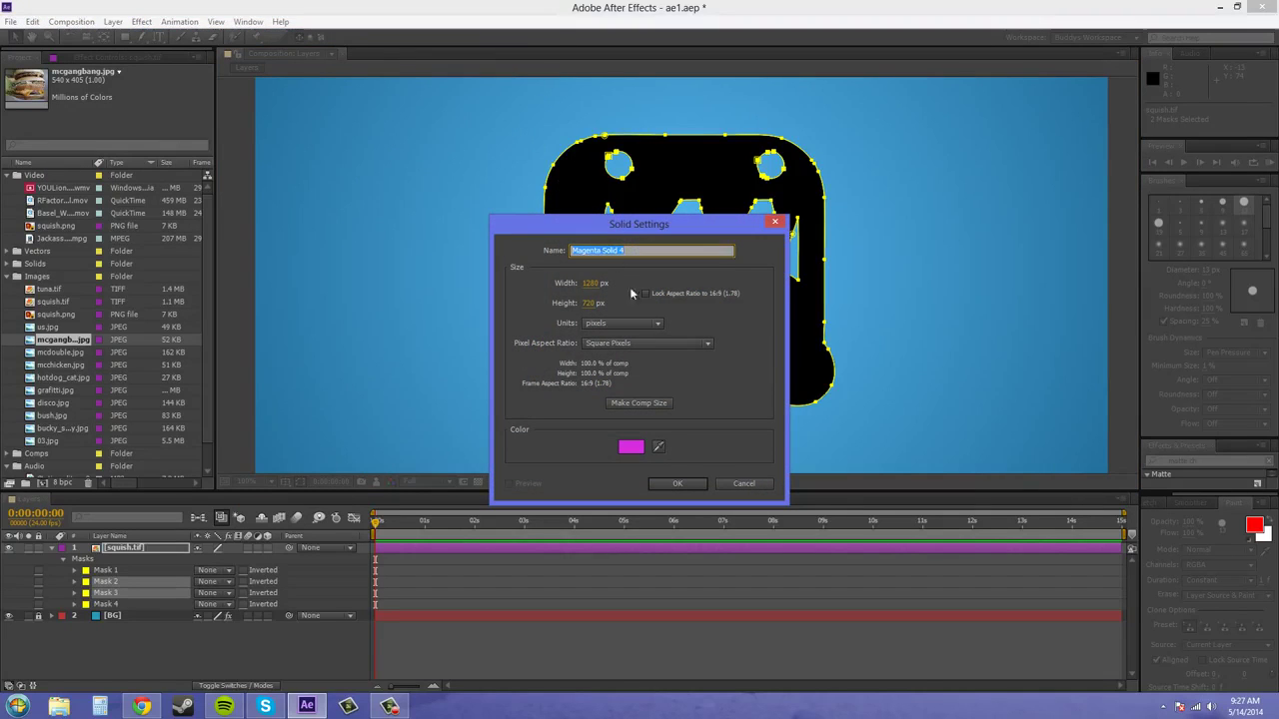
text(eyes)
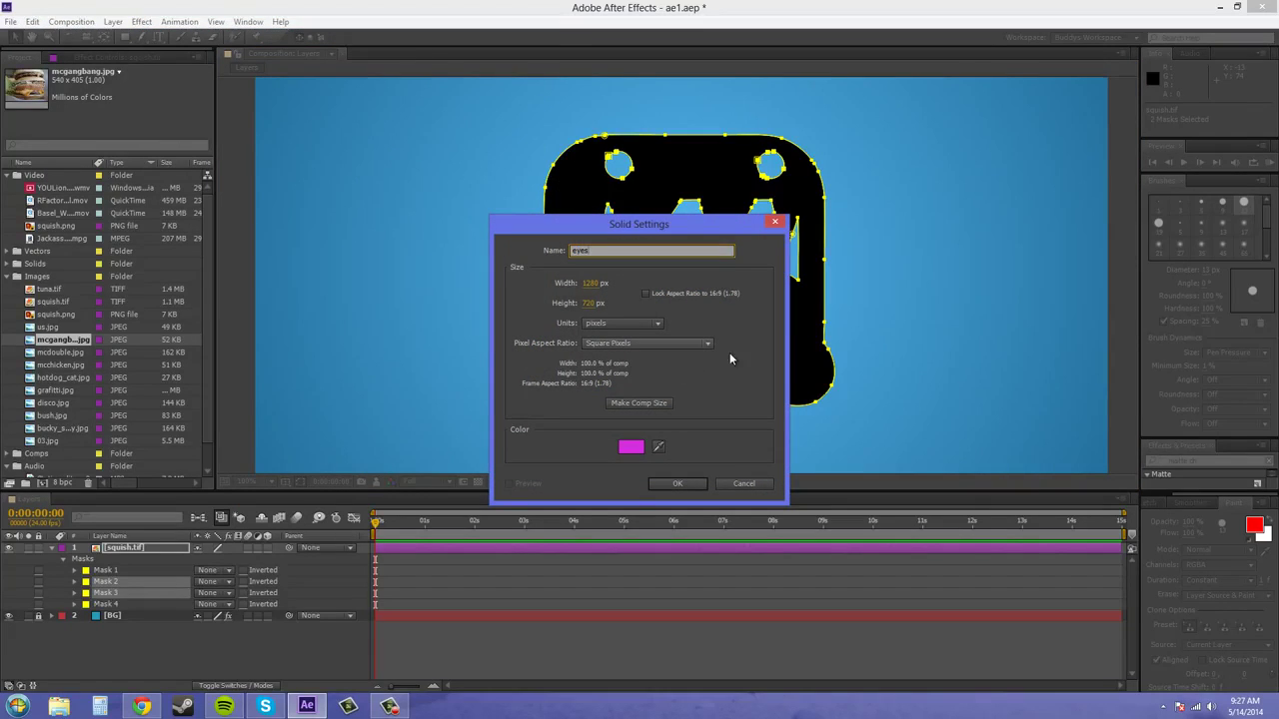
click(674, 483)
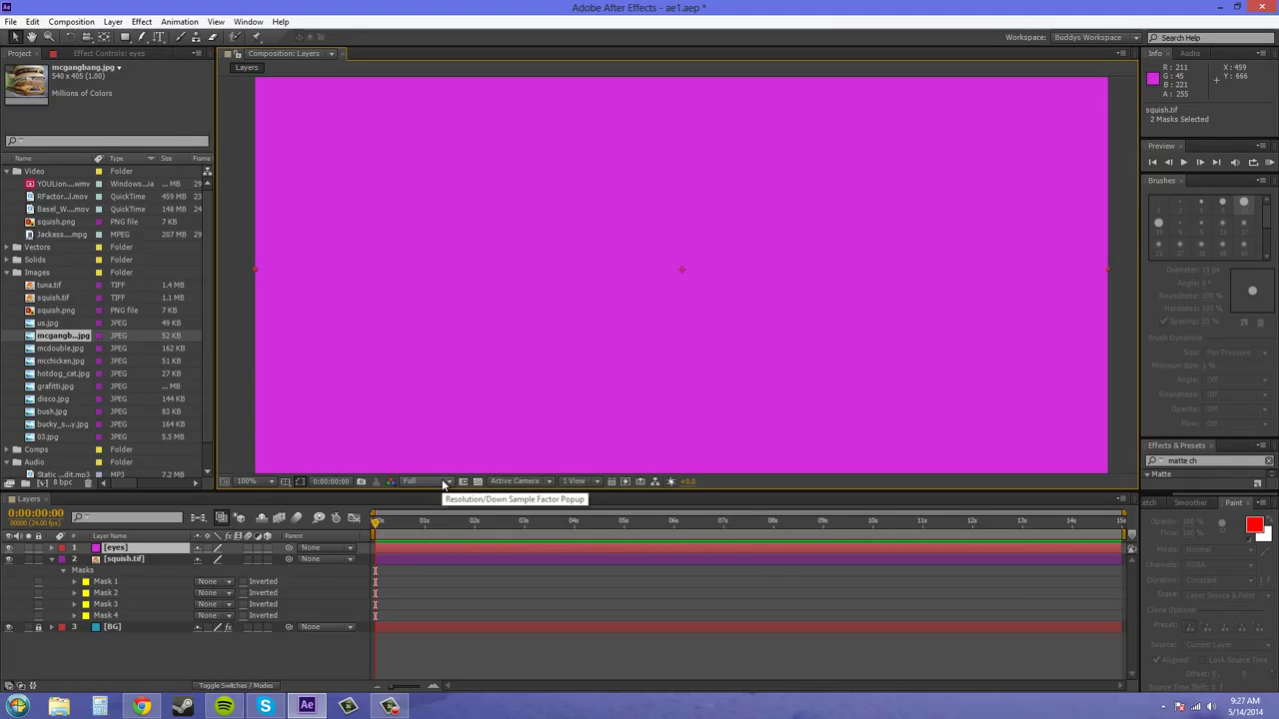
Paste the copied eye masks onto the eyes solid and set both masks to Add mode
key(ctrl+v)
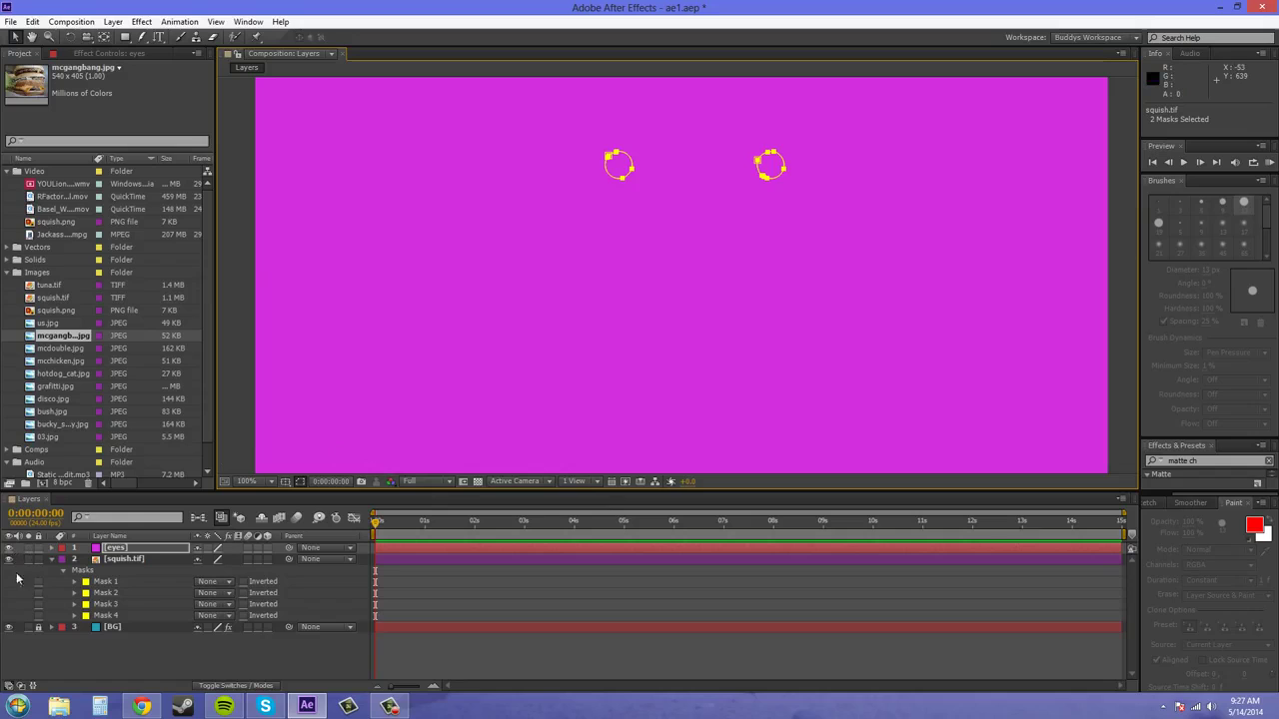
click(115, 549)
key(m)
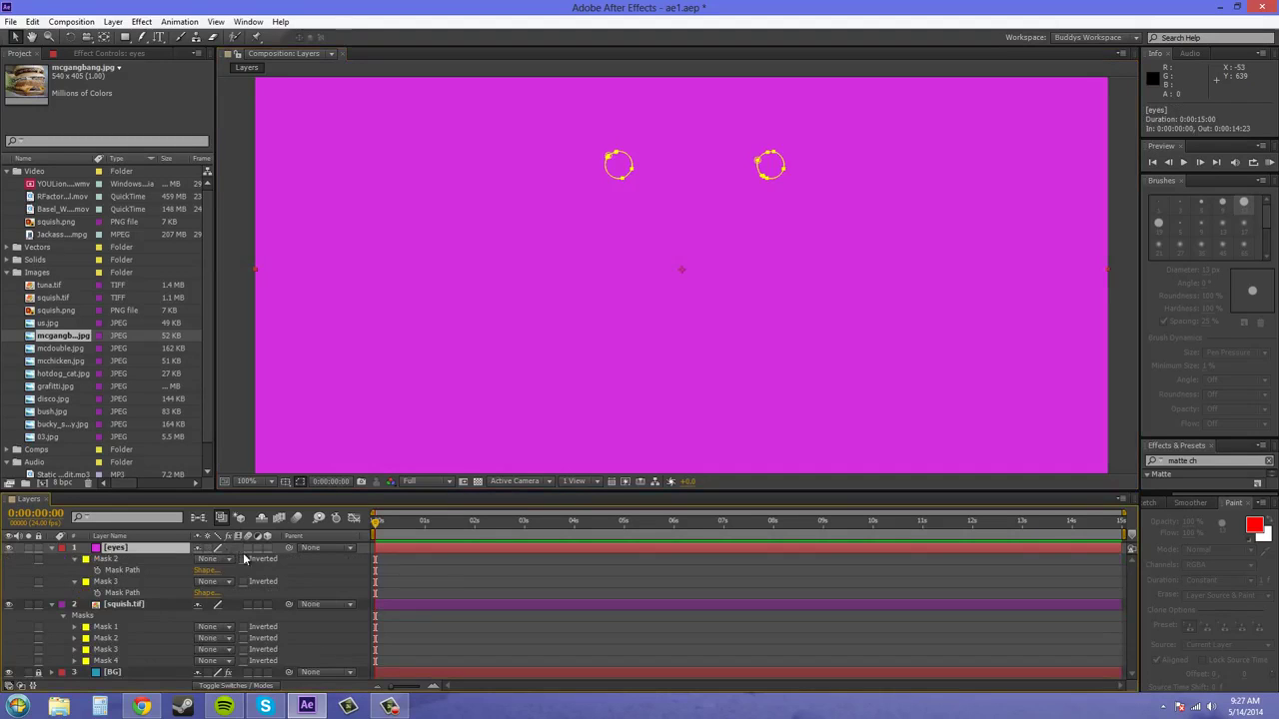
click(228, 559)
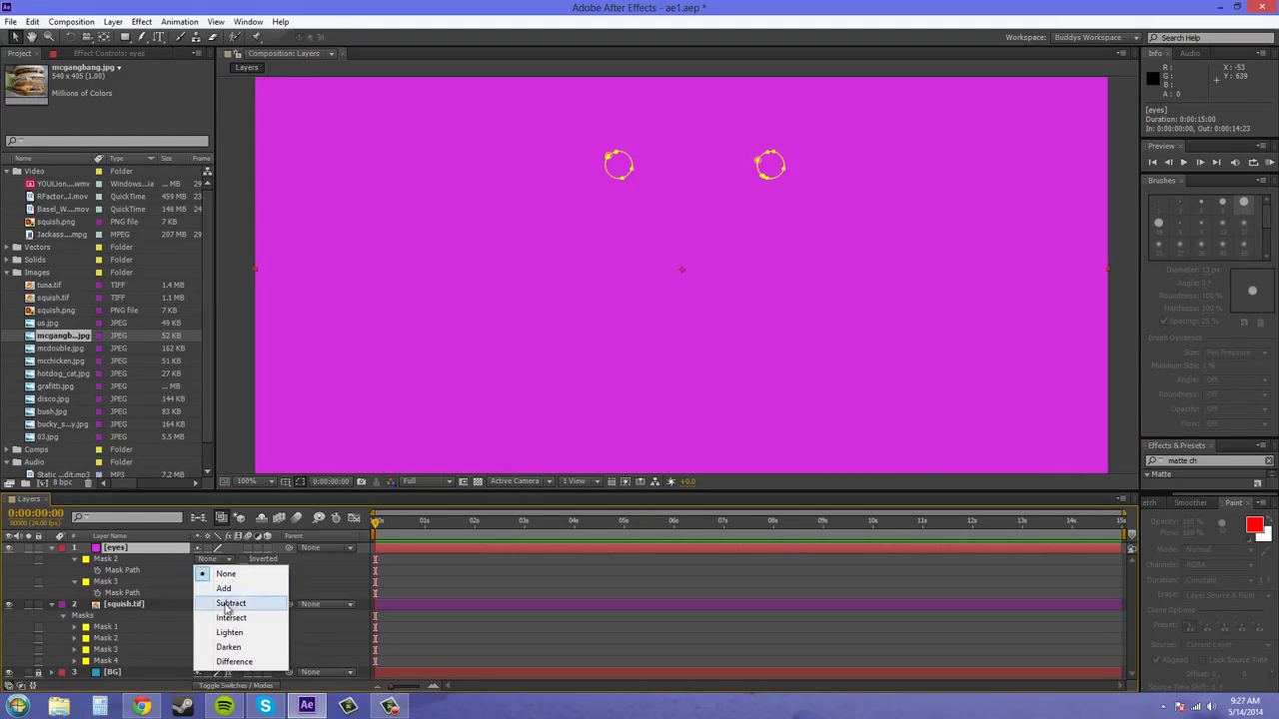
click(215, 587)
click(212, 581)
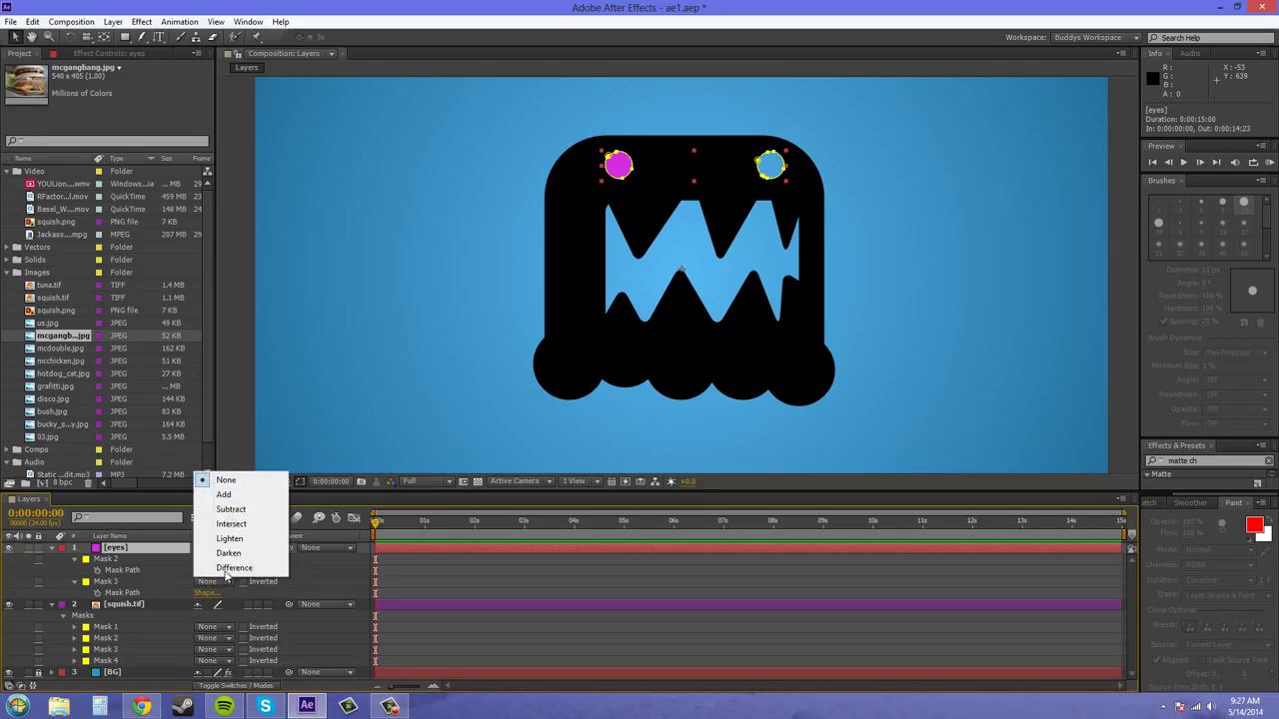
click(225, 499)
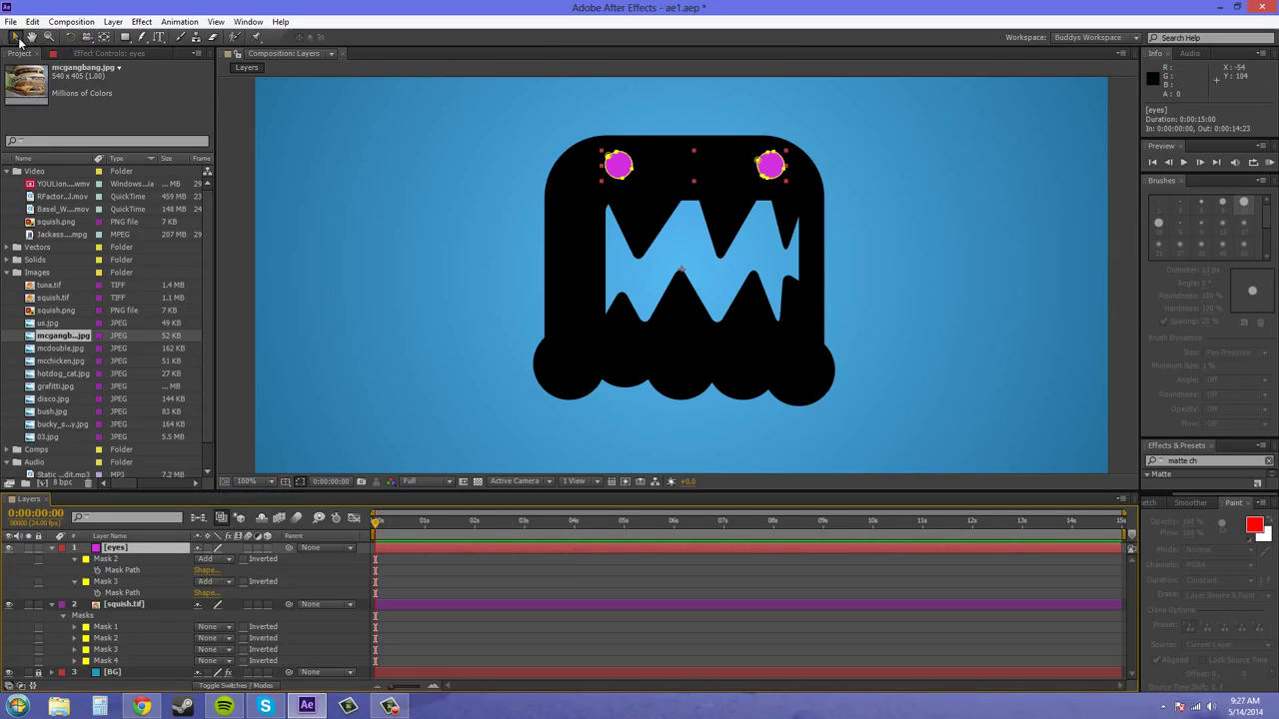
Collapse the eyes layer's properties and parent the eyes layer to squish.tif
click(371, 200)
click(379, 548)
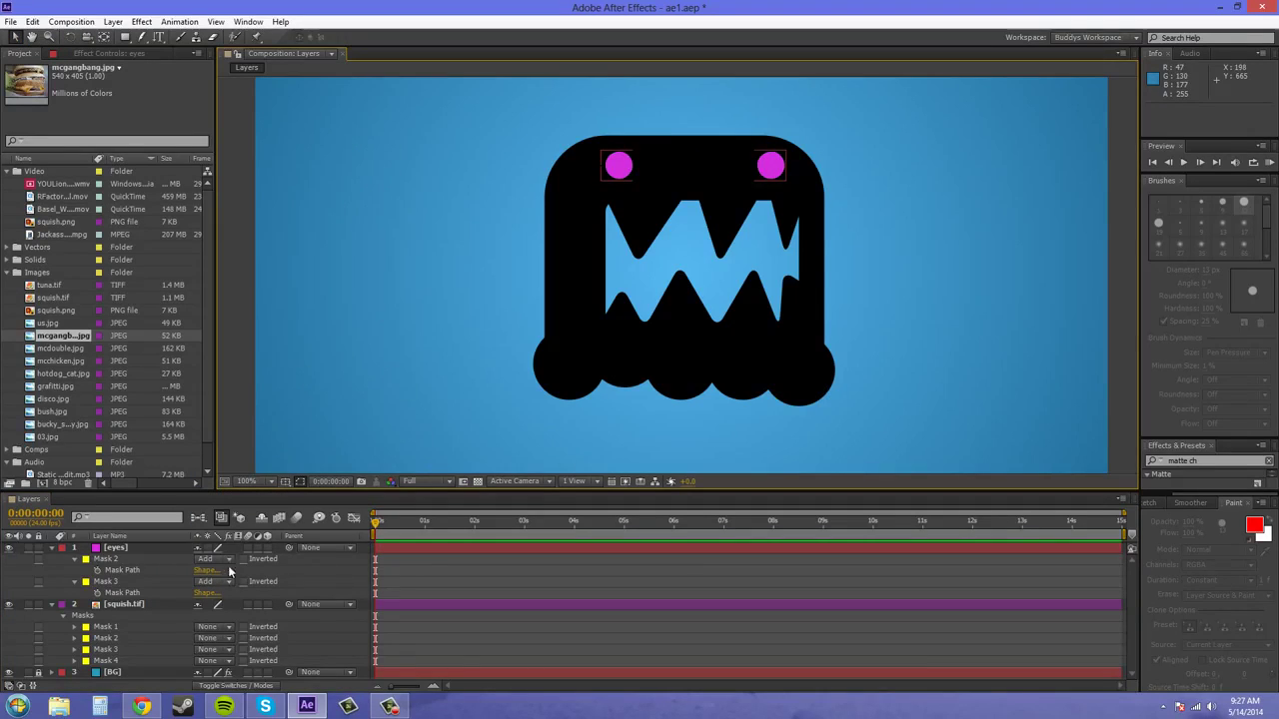
click(54, 549)
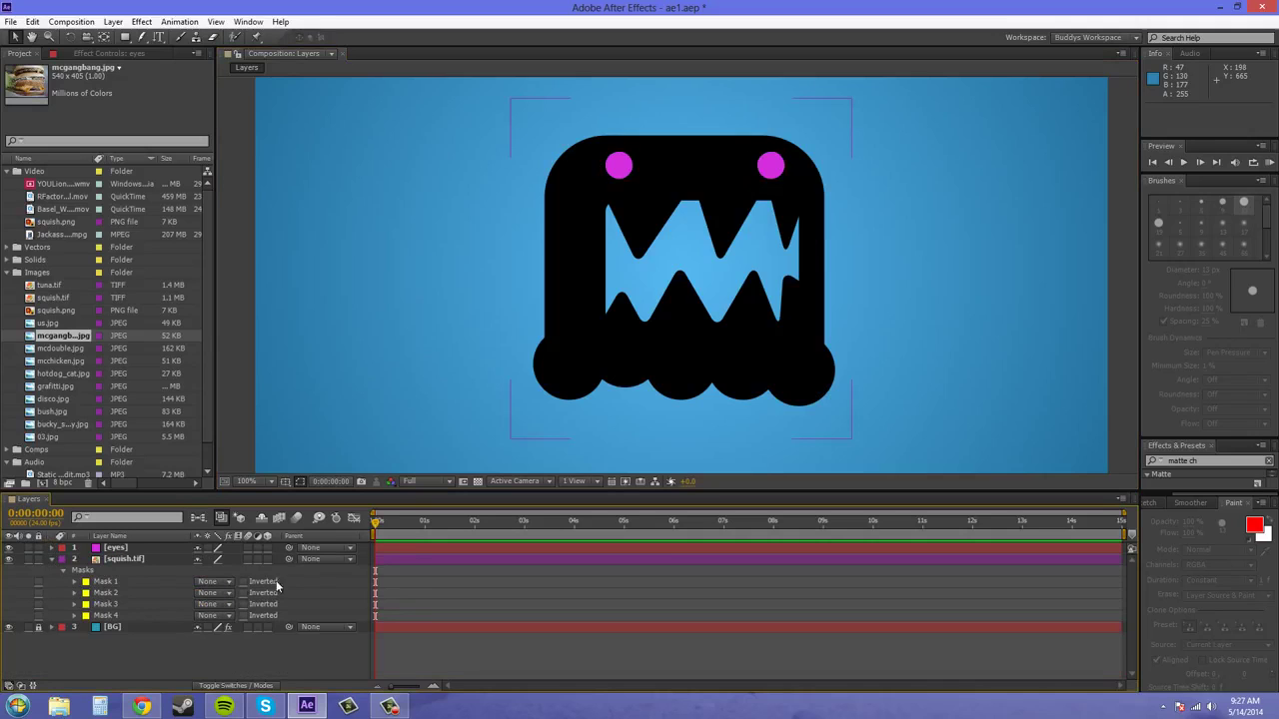
click(322, 548)
click(341, 598)
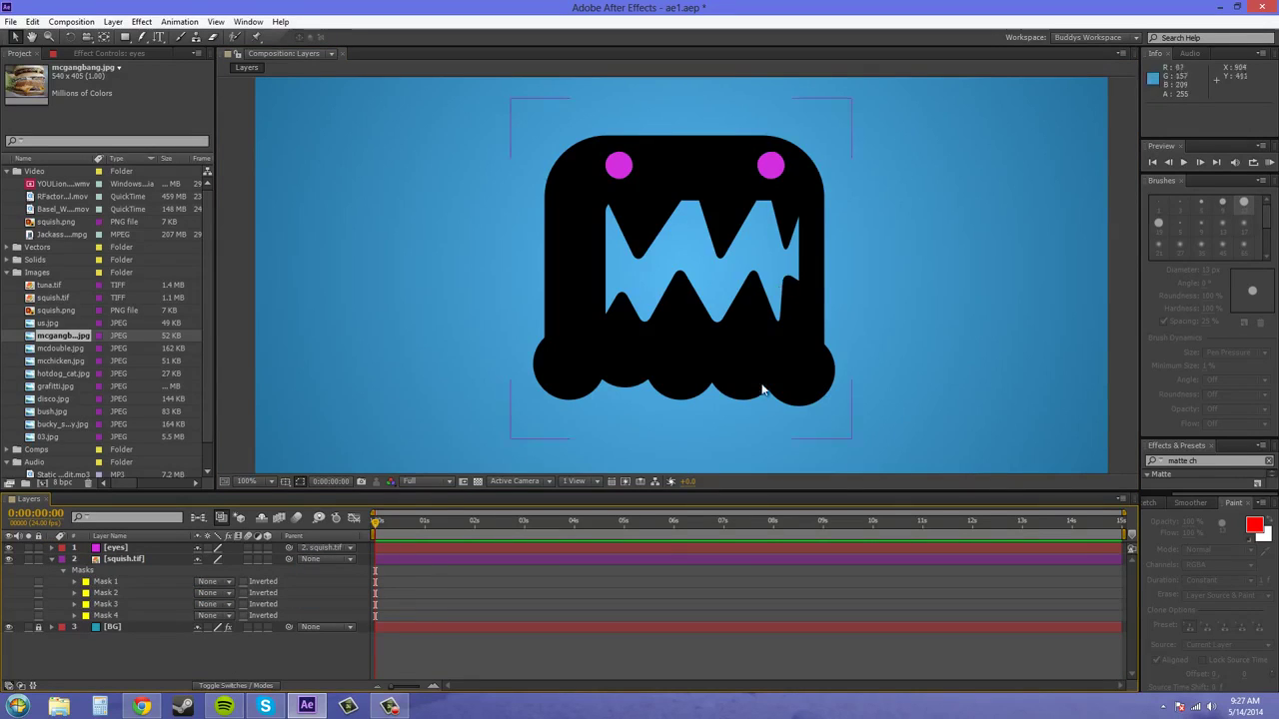
Set squish.tif's position to 640, 410, try moving it horizontally to 580, and undo that horizontal move
click(64, 570)
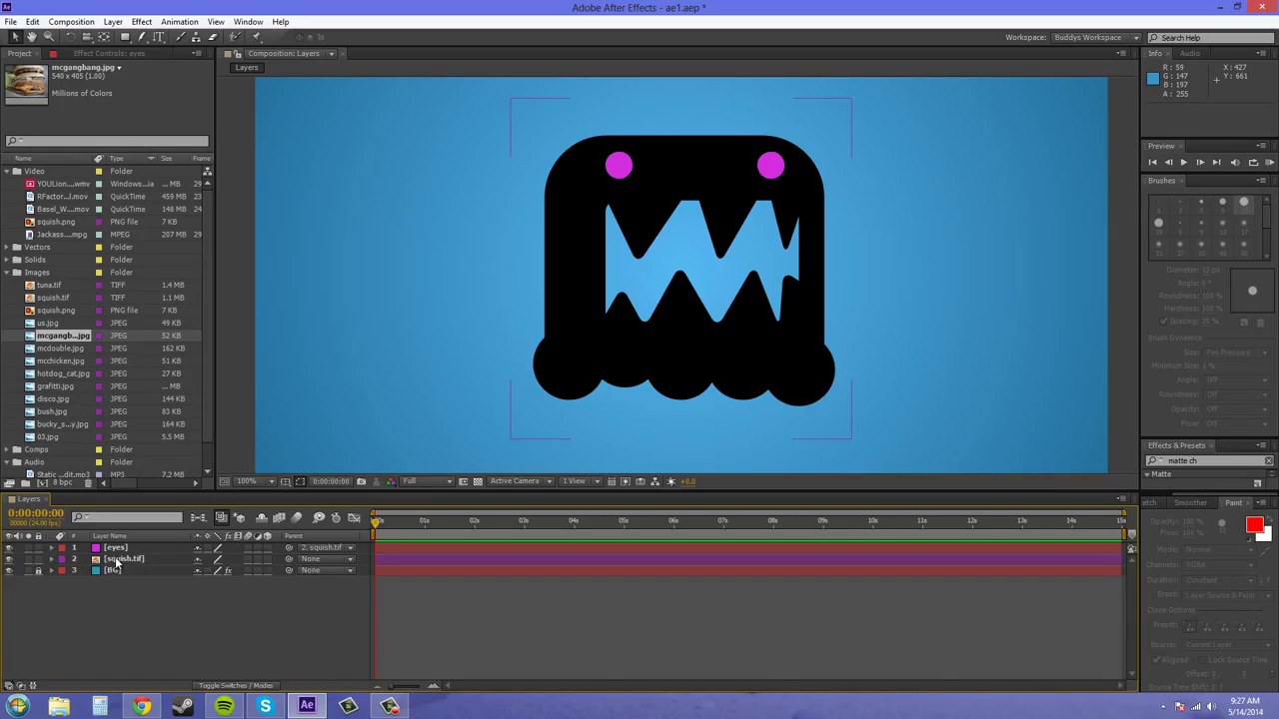
click(120, 559)
key(p)
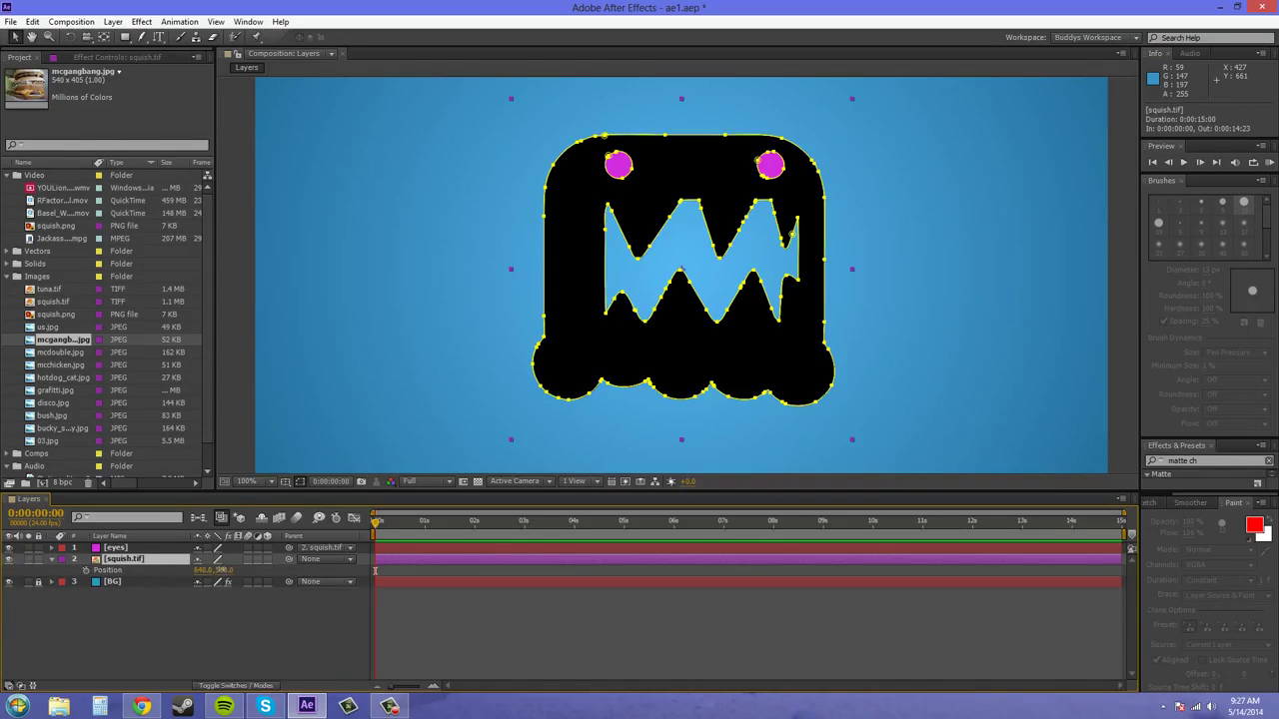
drag(224, 569, 341, 483)
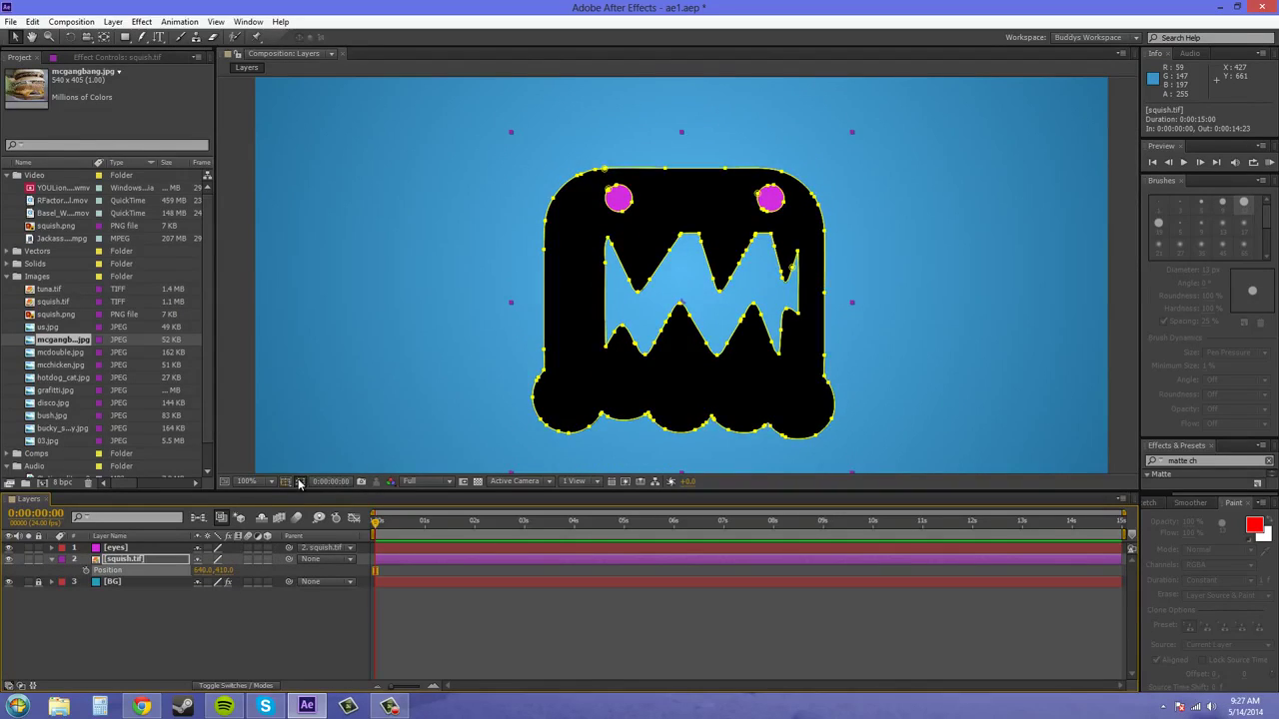
drag(199, 569, 145, 569)
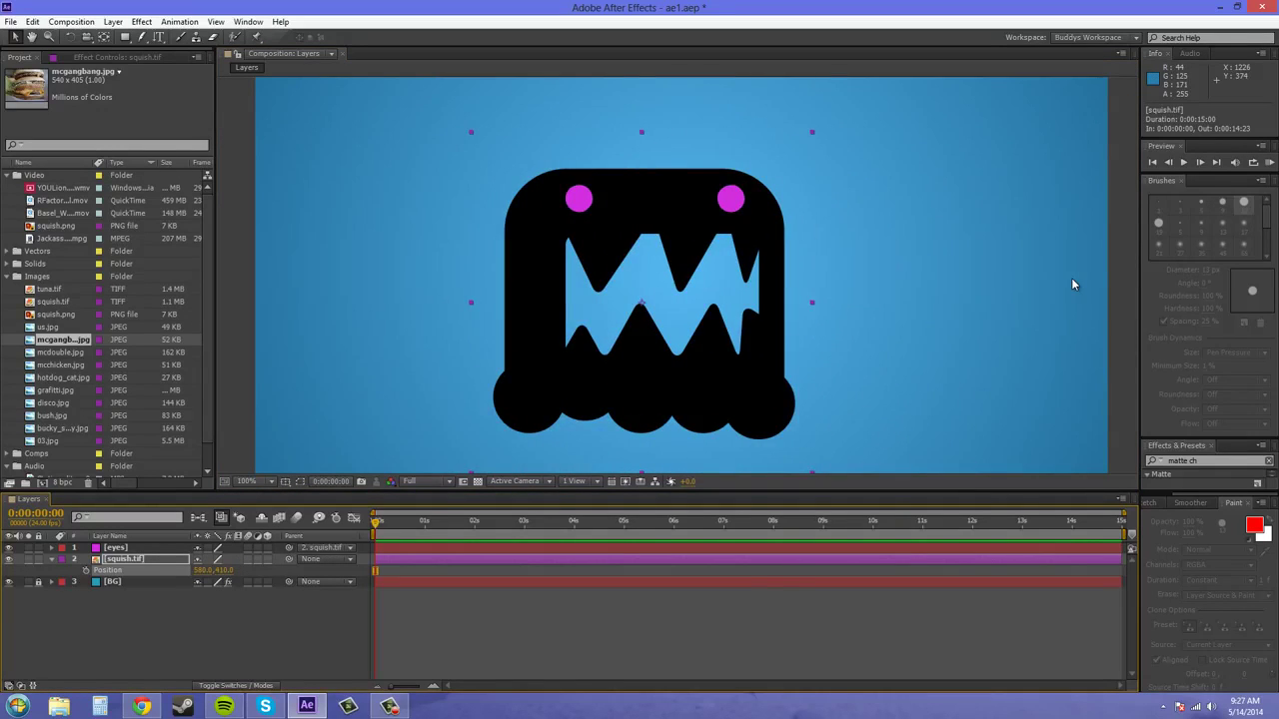
key(ctrl+z)
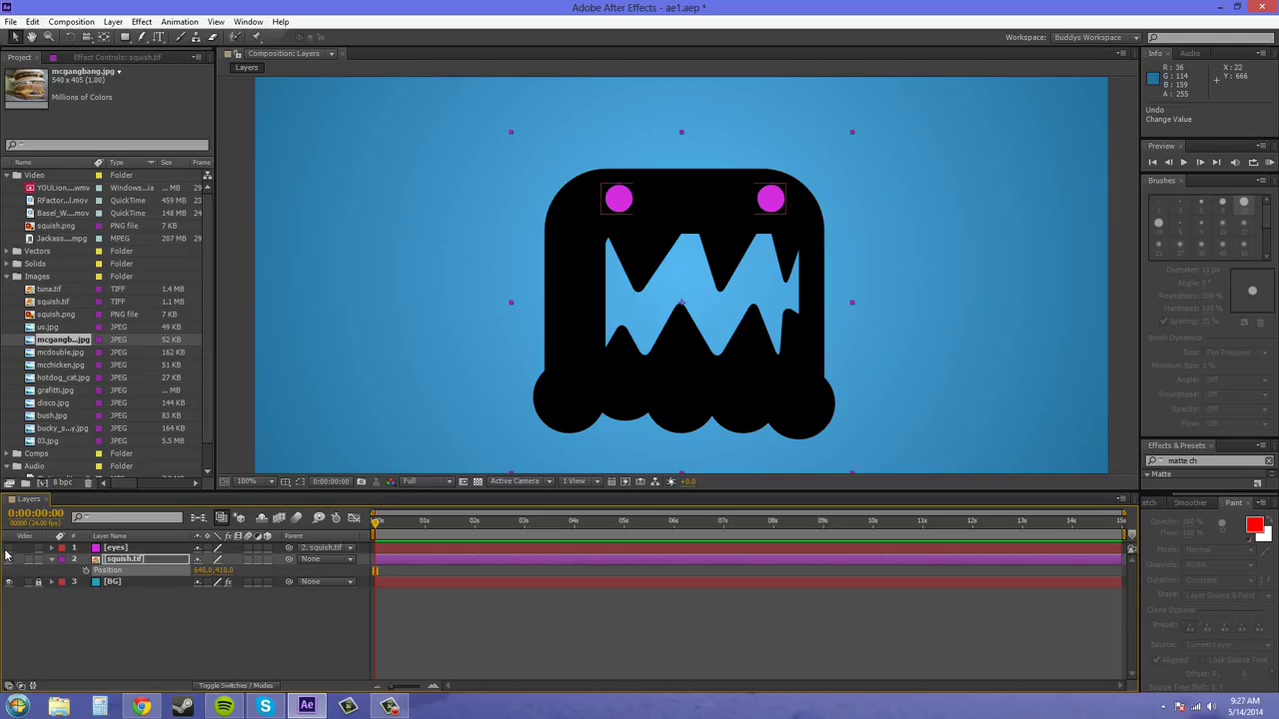
Hide the eyes and squish.tif layers and place squish.png near the centre of the composition
drag(9, 548, 8, 568)
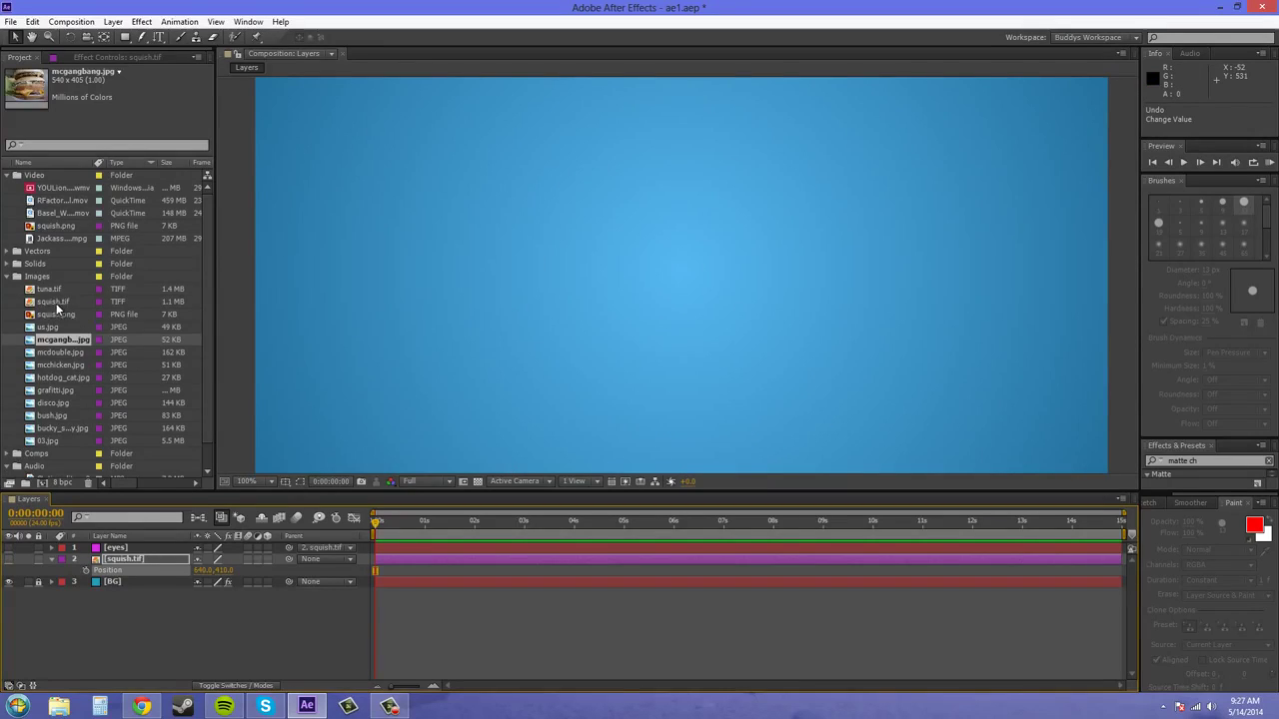
click(57, 303)
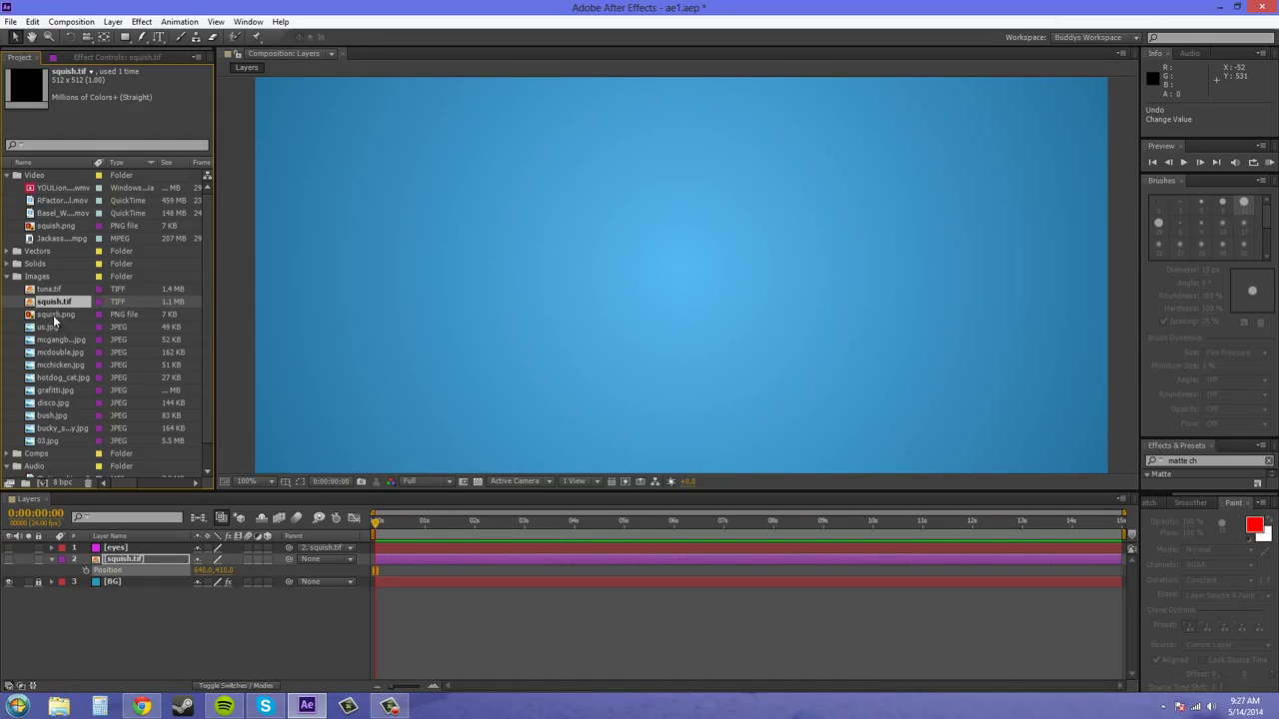
drag(57, 316, 689, 284)
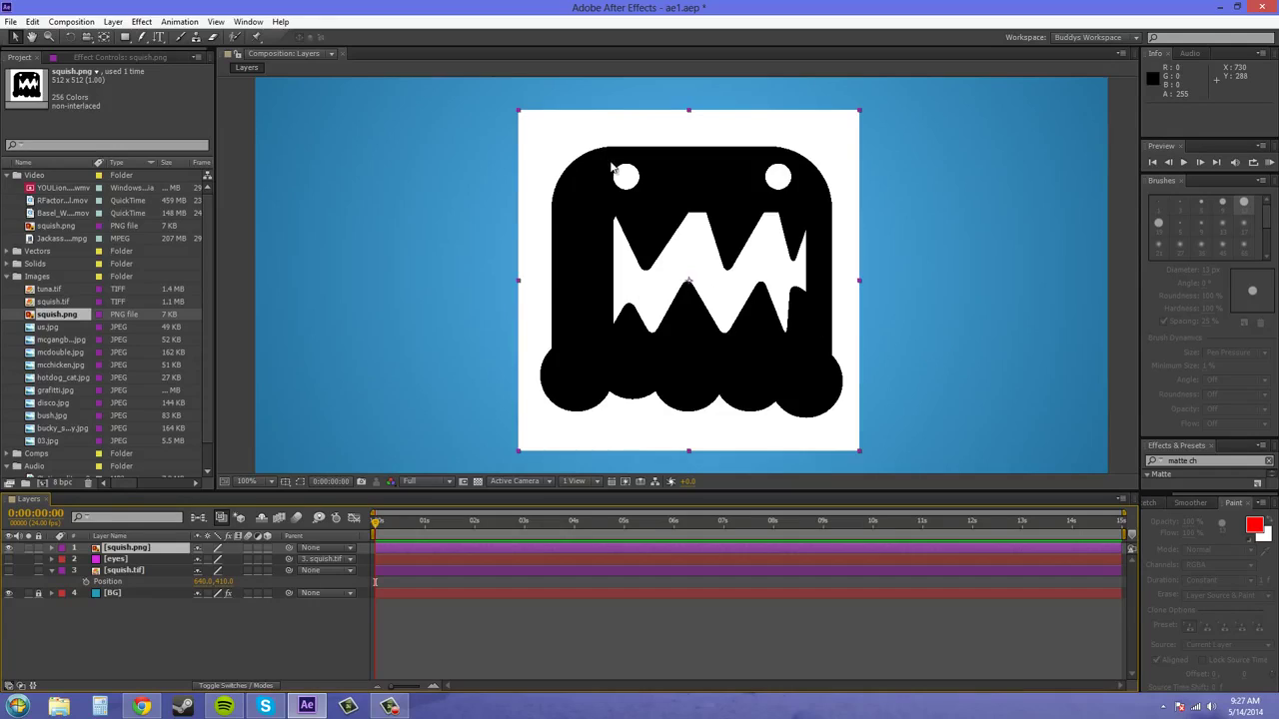
Auto-trace the current frame of squish.png using the Luminance channel
click(113, 22)
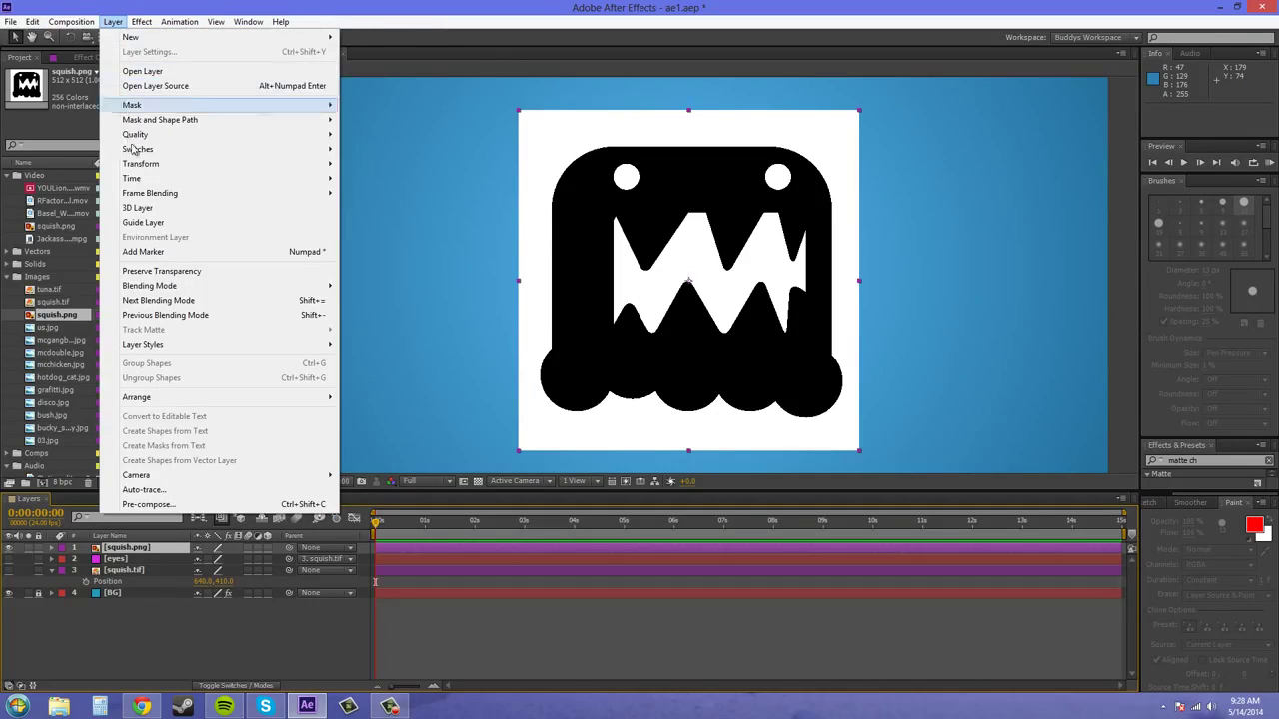
click(172, 491)
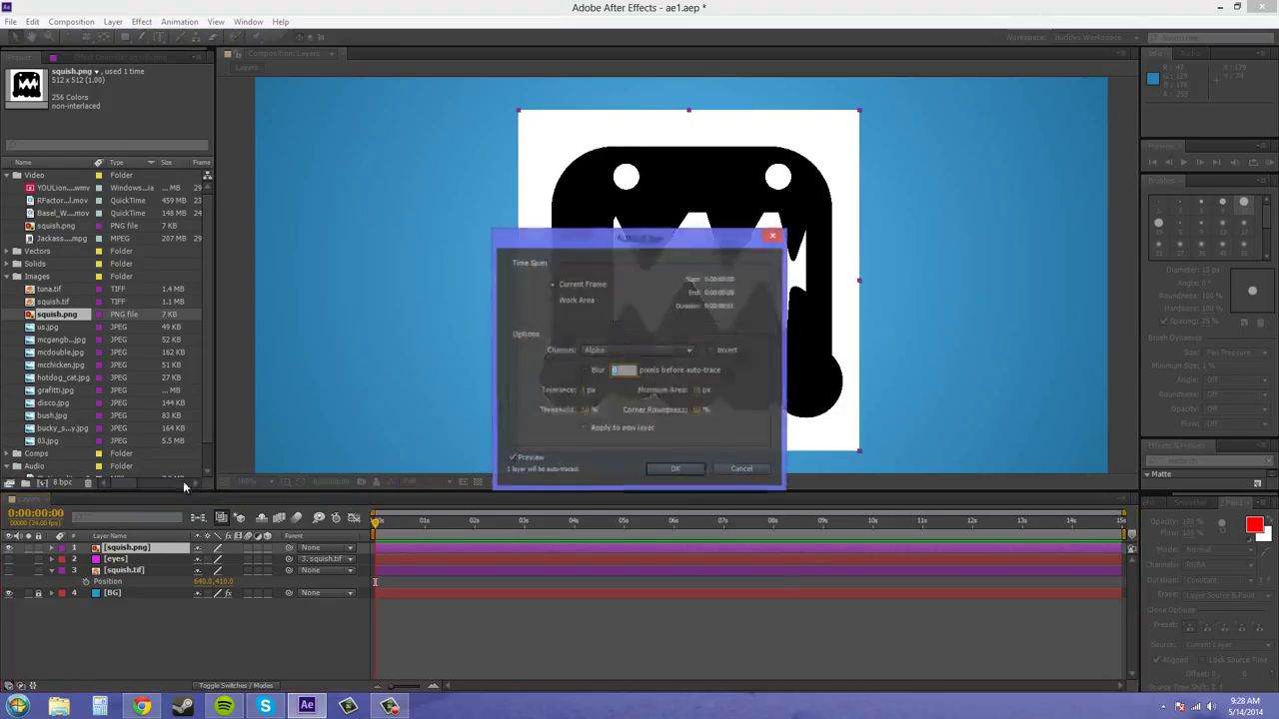
drag(1017, 214, 1033, 190)
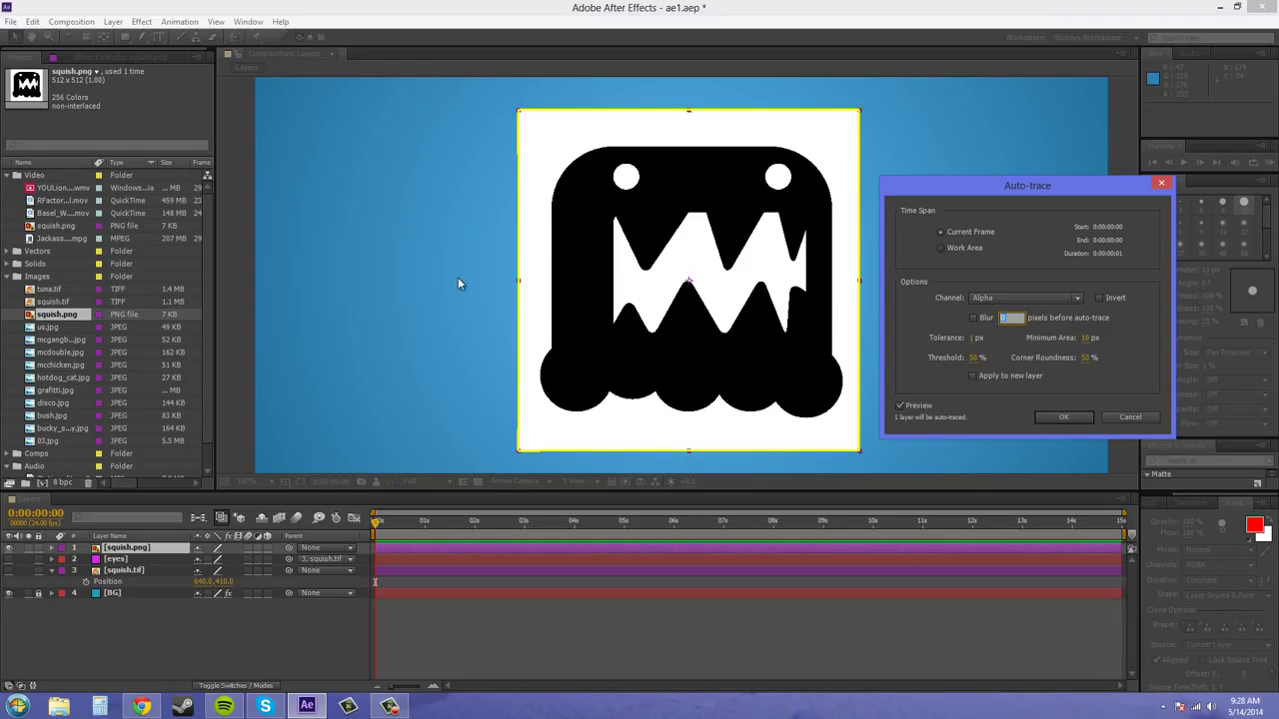
click(1007, 297)
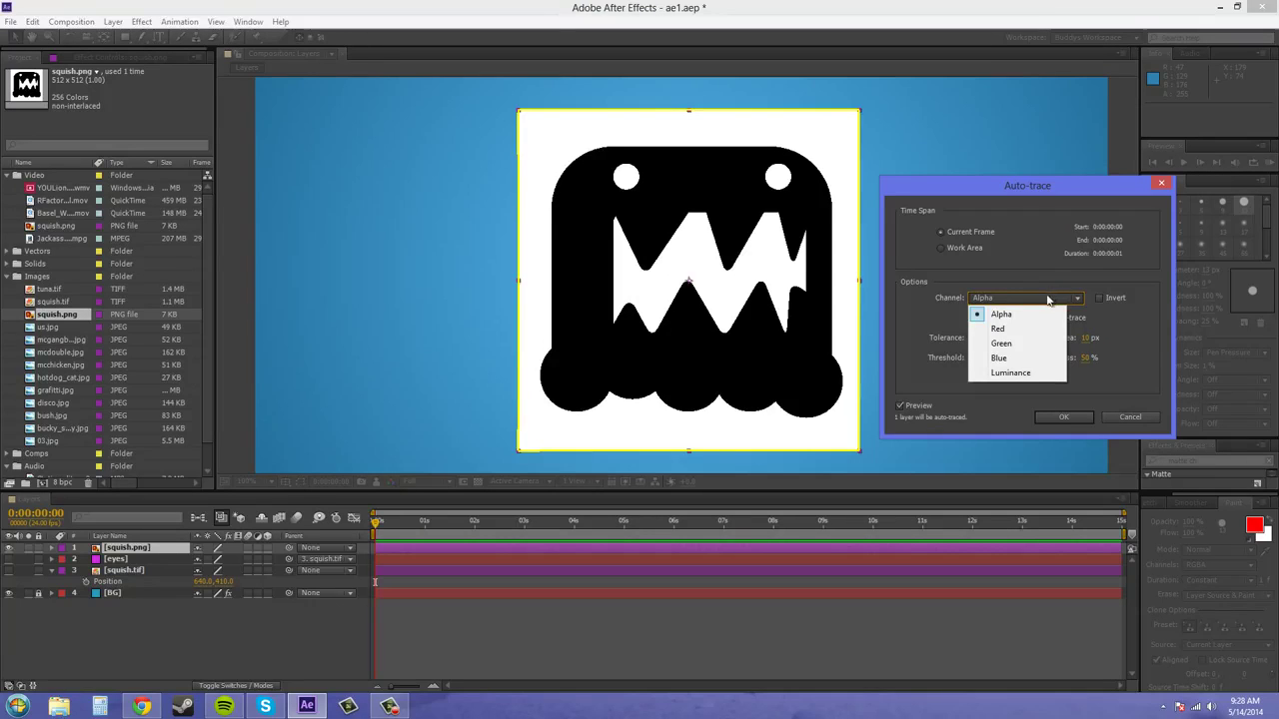
click(1013, 372)
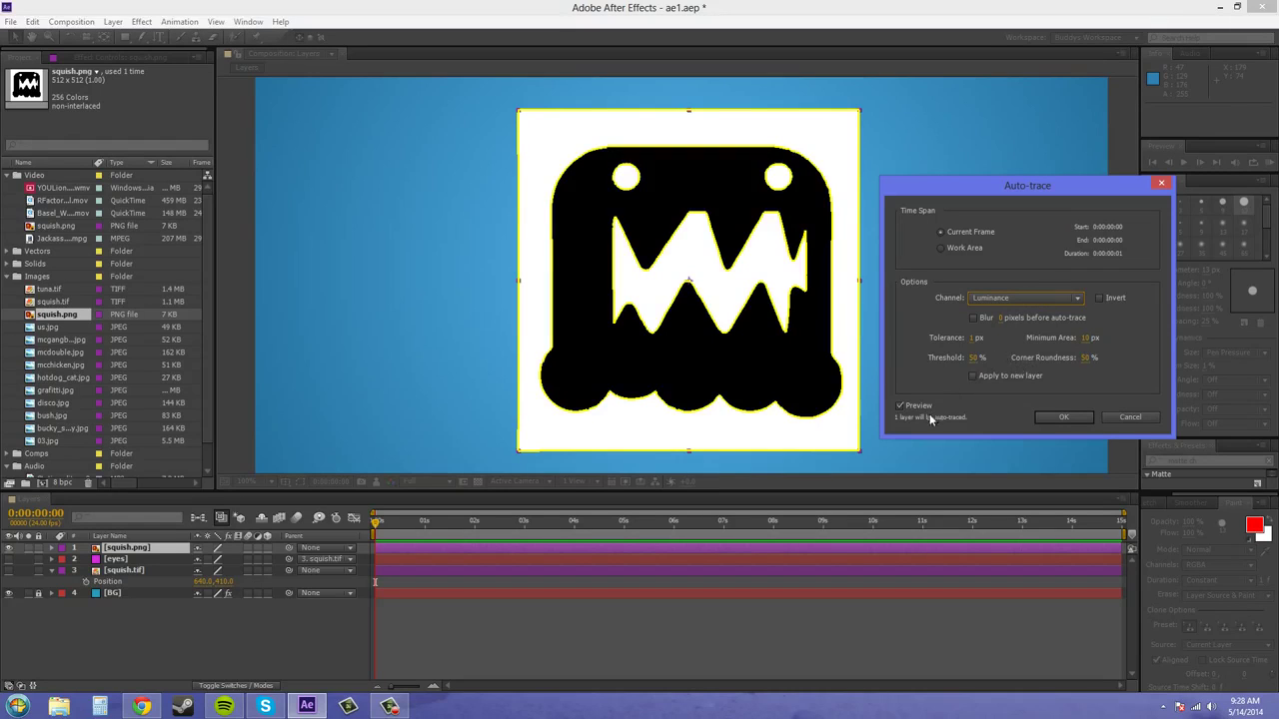
click(1068, 418)
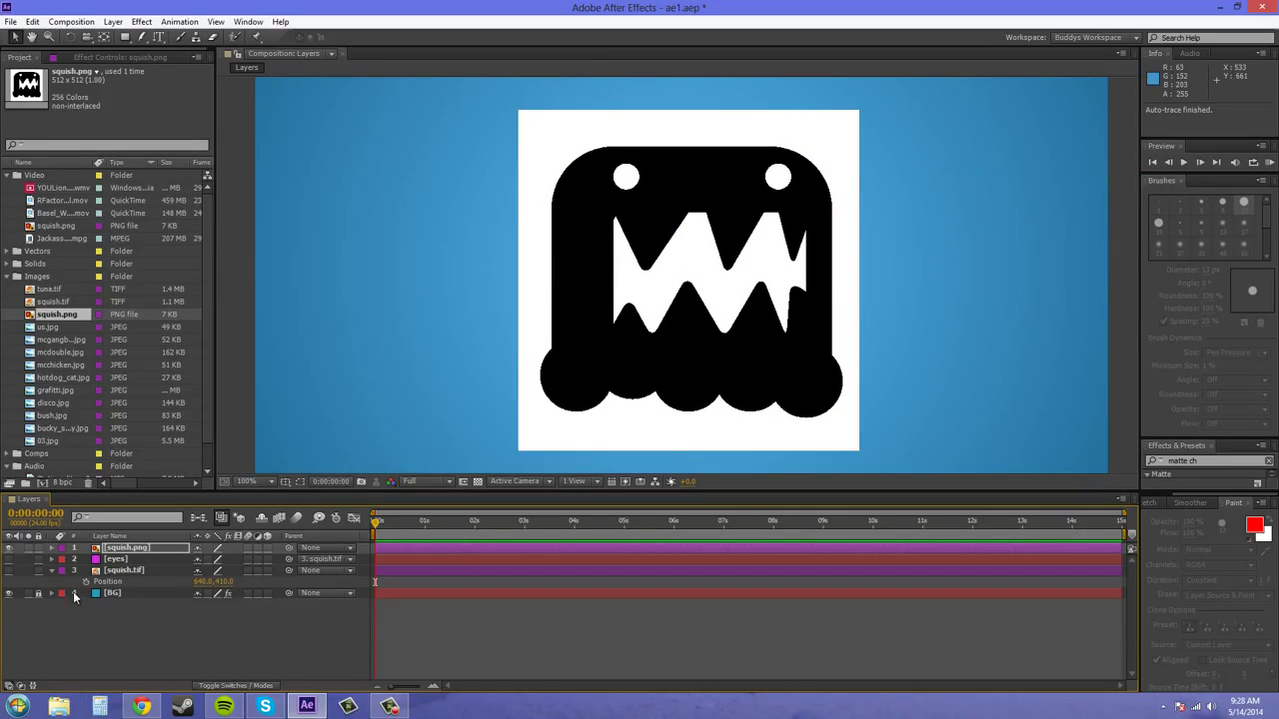
Reveal the traced masks on squish.png, try Subtract on Mask 2, and set its mode to Add
key(m)
click(301, 482)
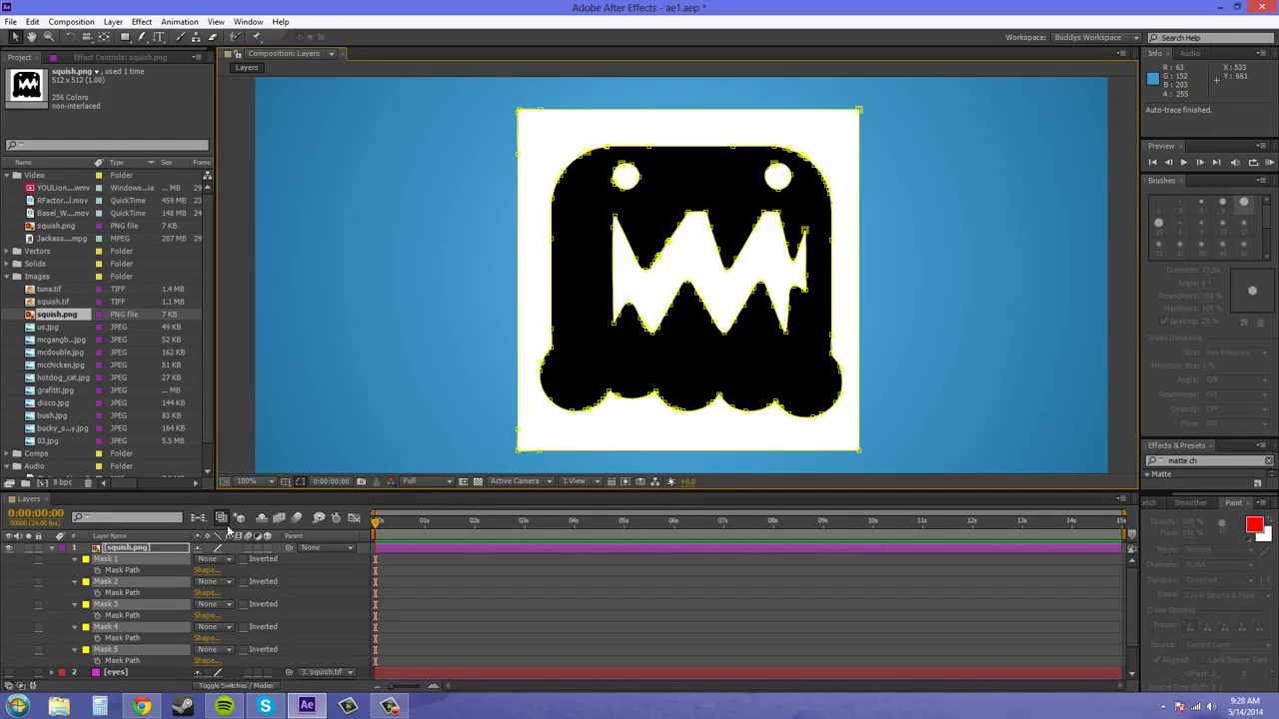
click(318, 601)
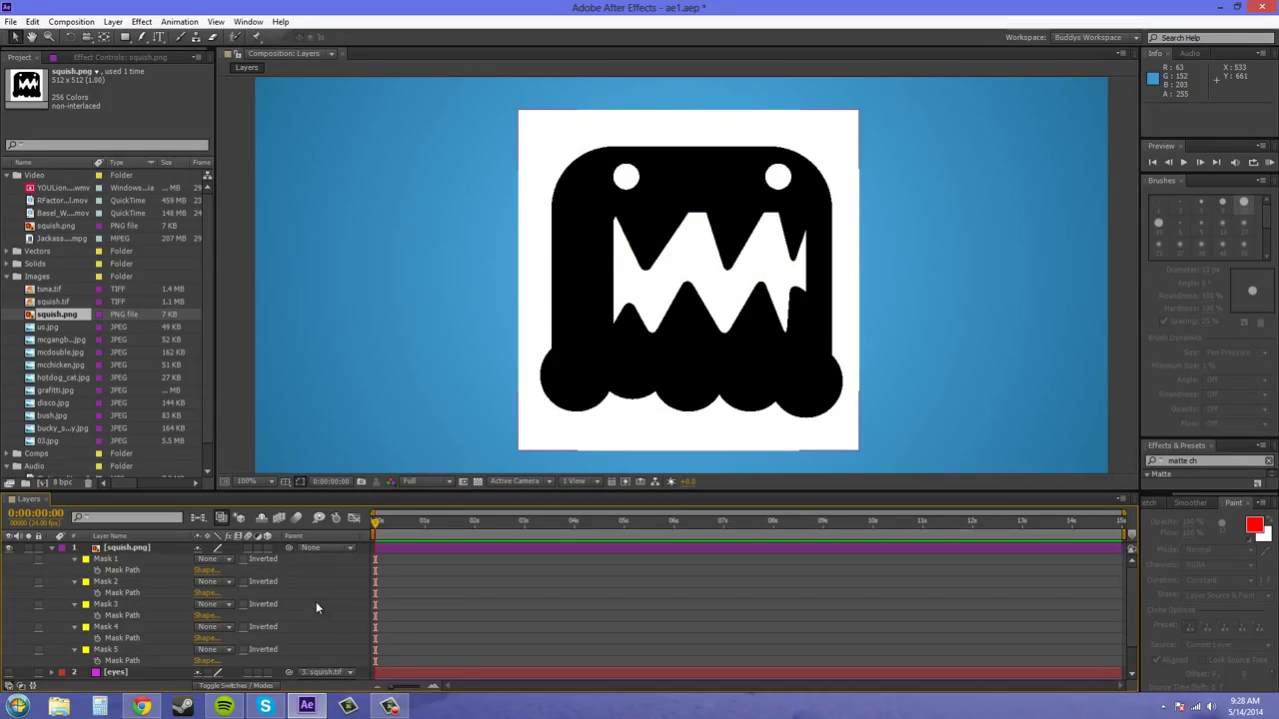
click(212, 581)
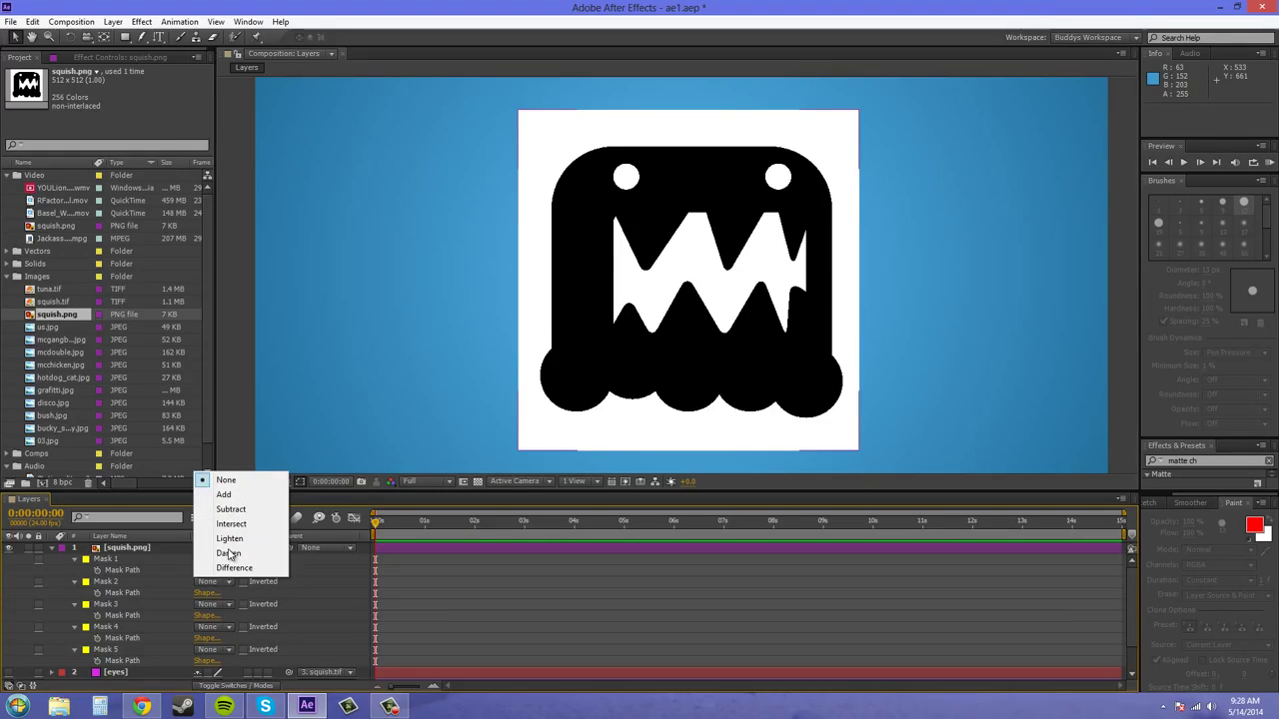
click(238, 510)
click(214, 582)
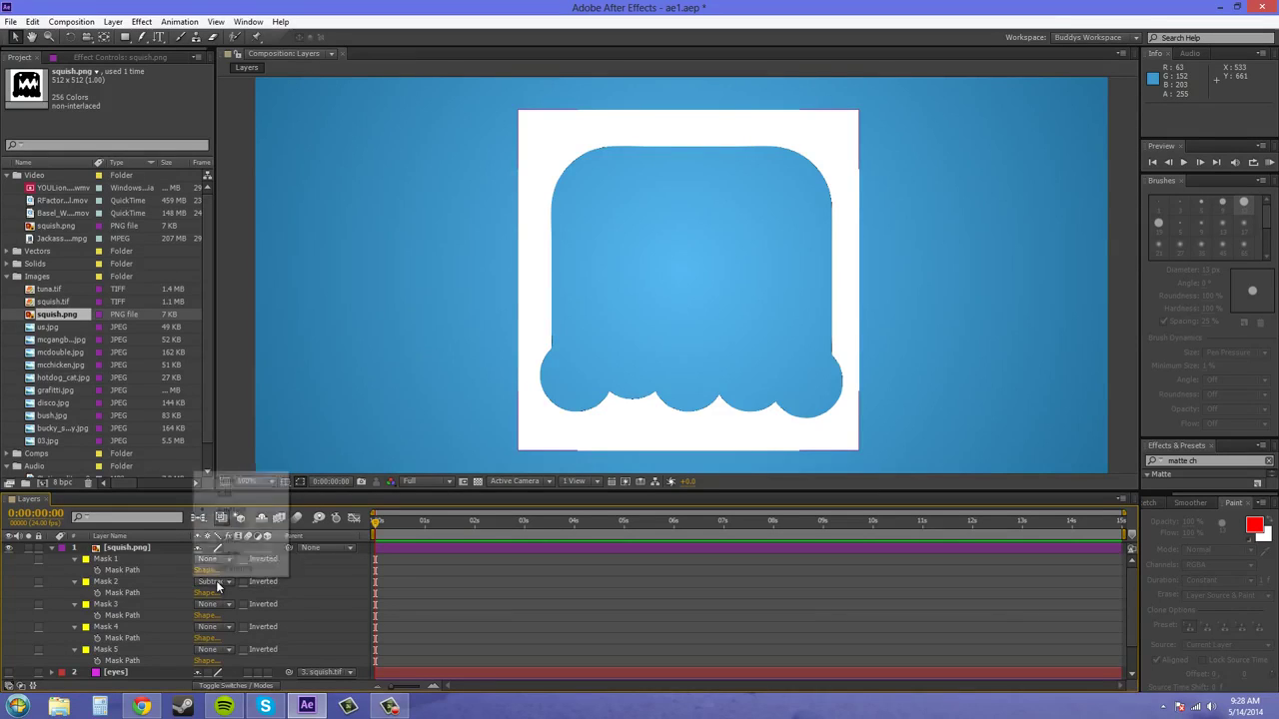
click(225, 496)
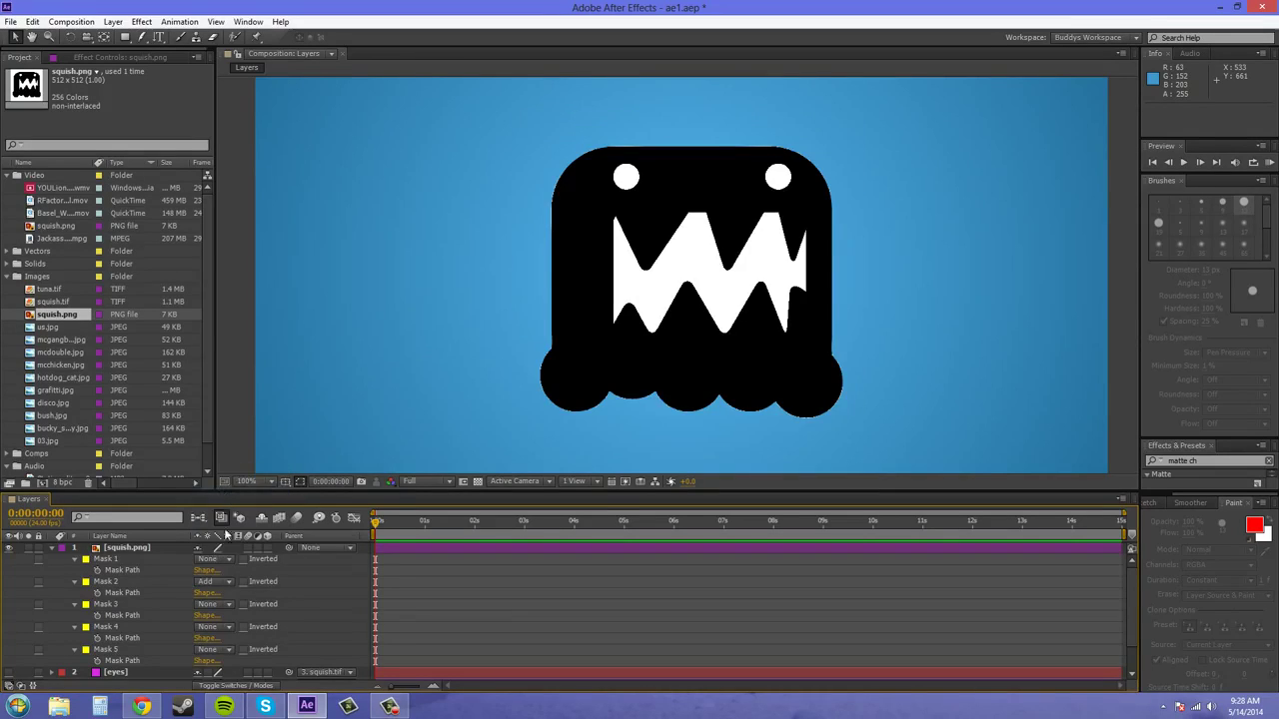
Set Mask 3, Mask 4 and Mask 5 of squish.png to Subtract to cut out the eyes and mouth
click(212, 604)
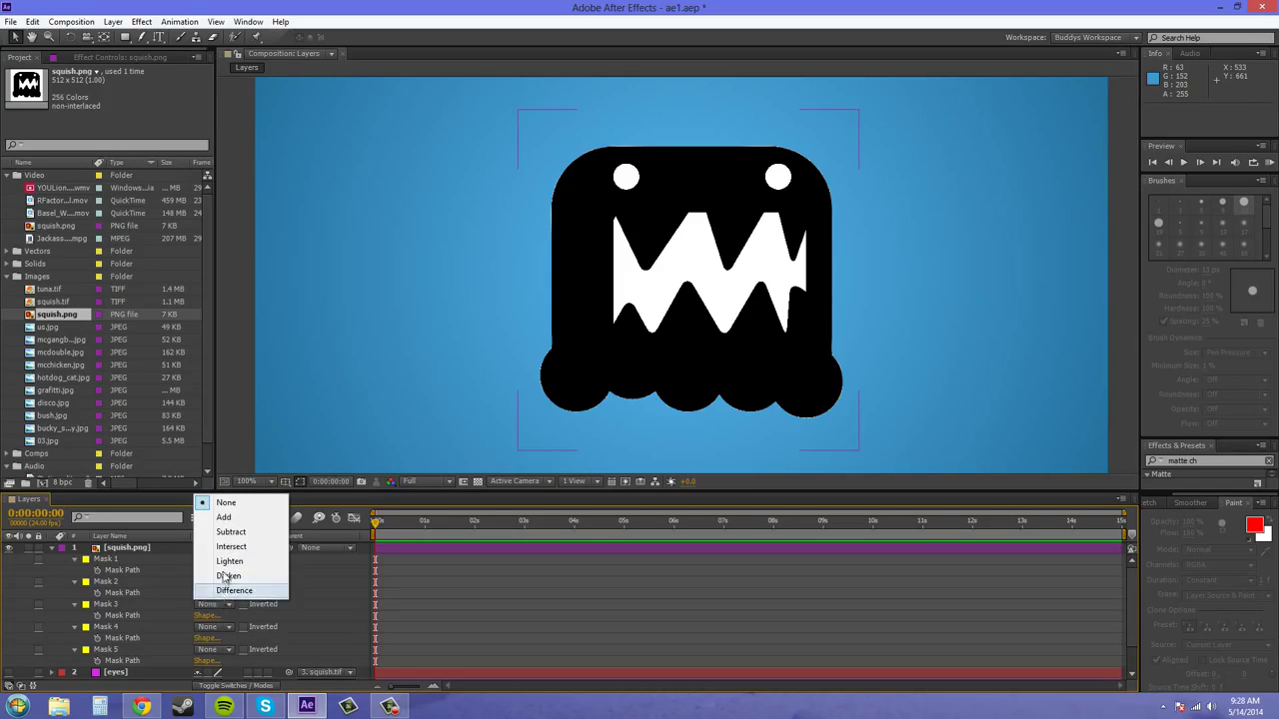
click(215, 534)
click(208, 626)
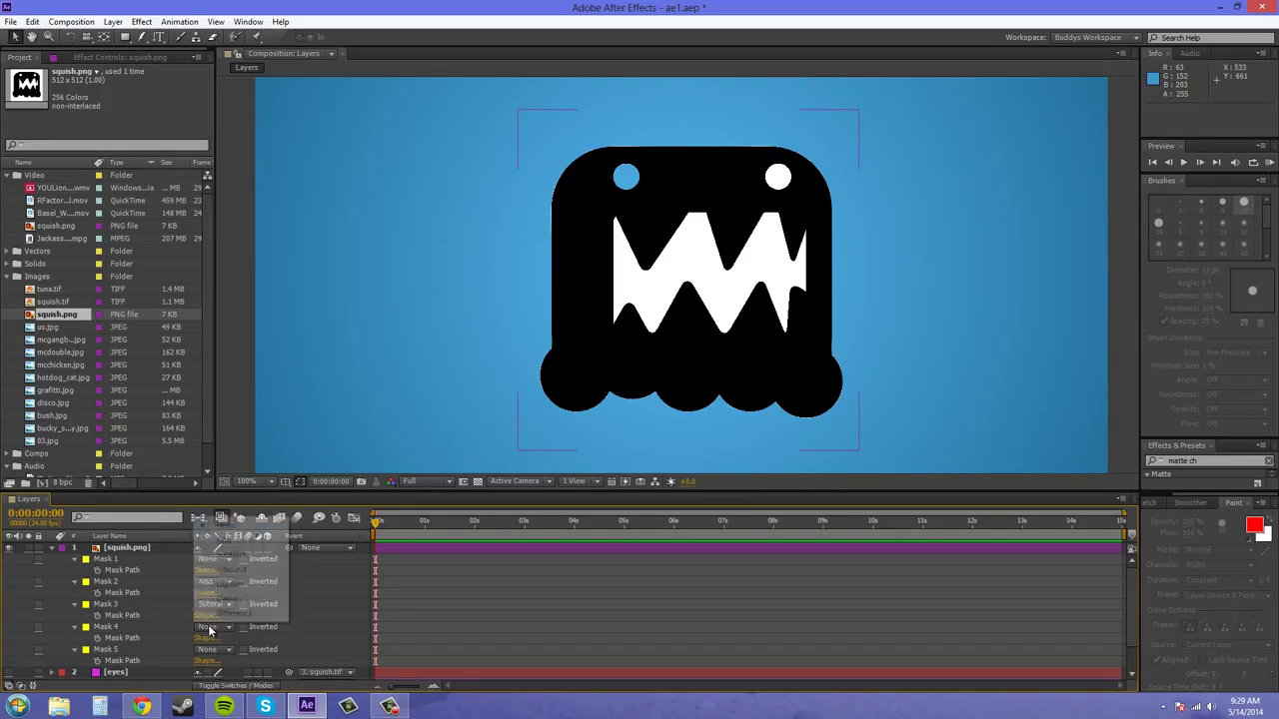
click(230, 555)
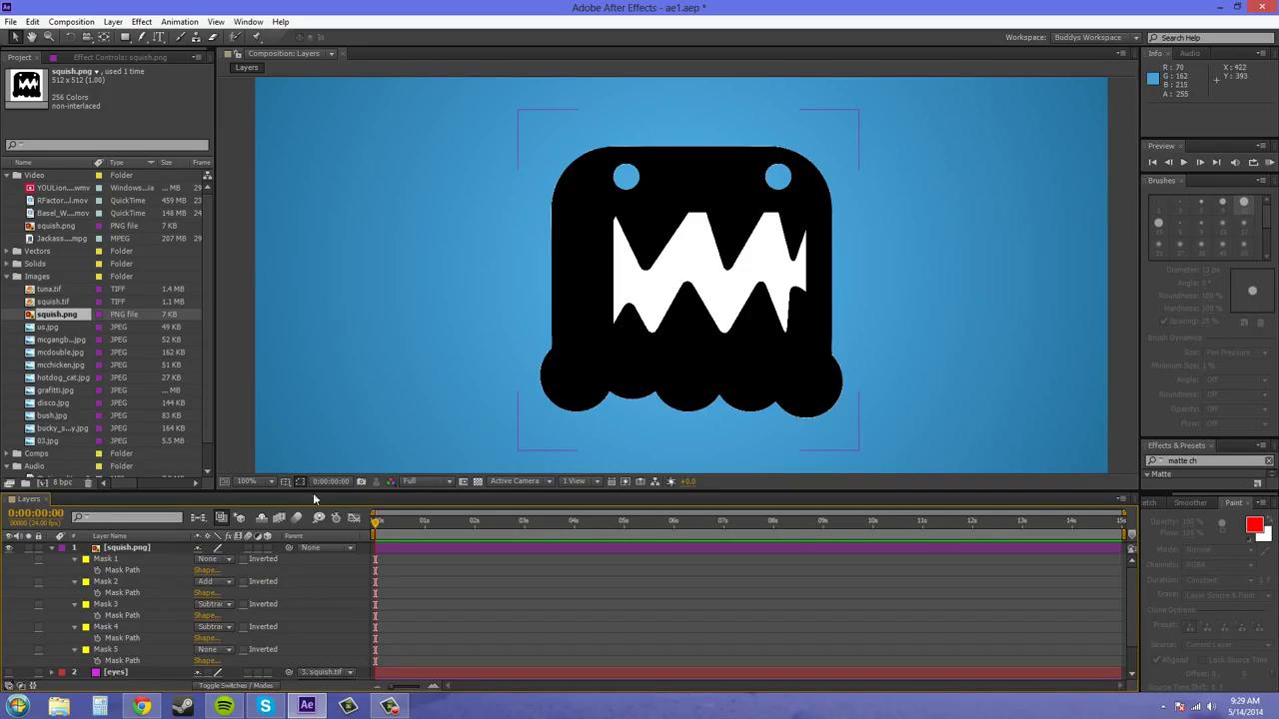
click(114, 583)
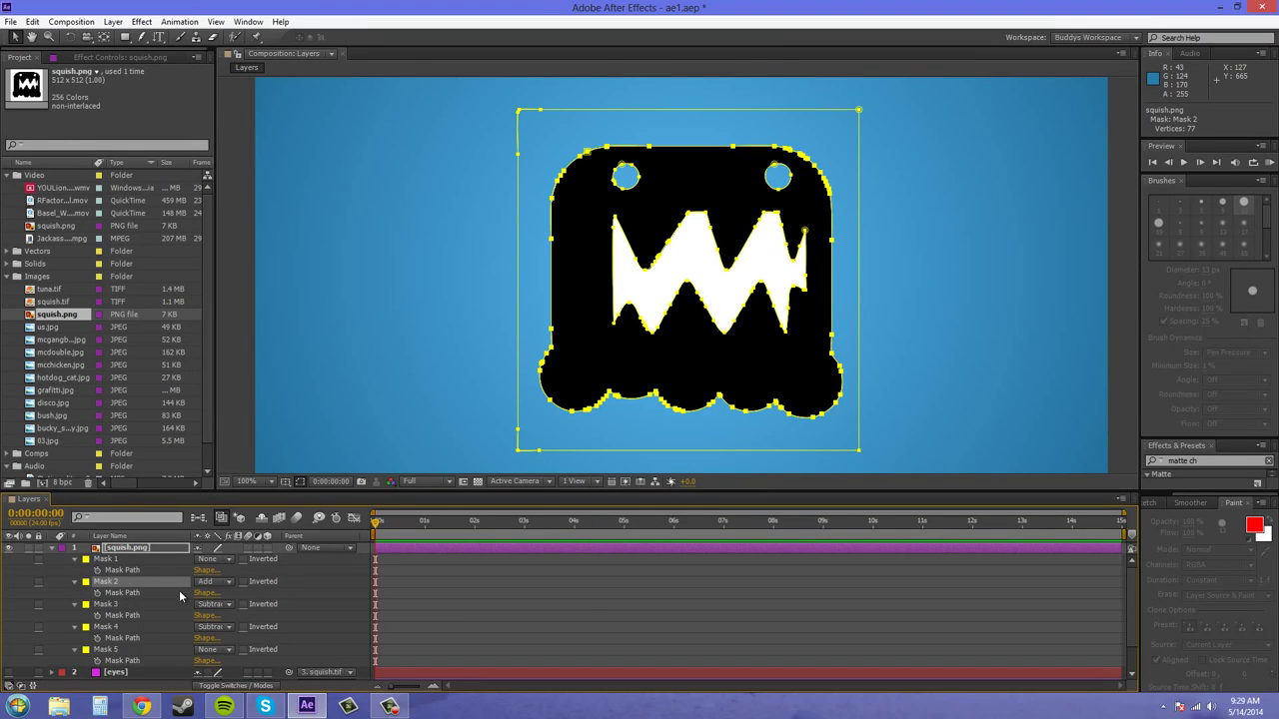
click(222, 652)
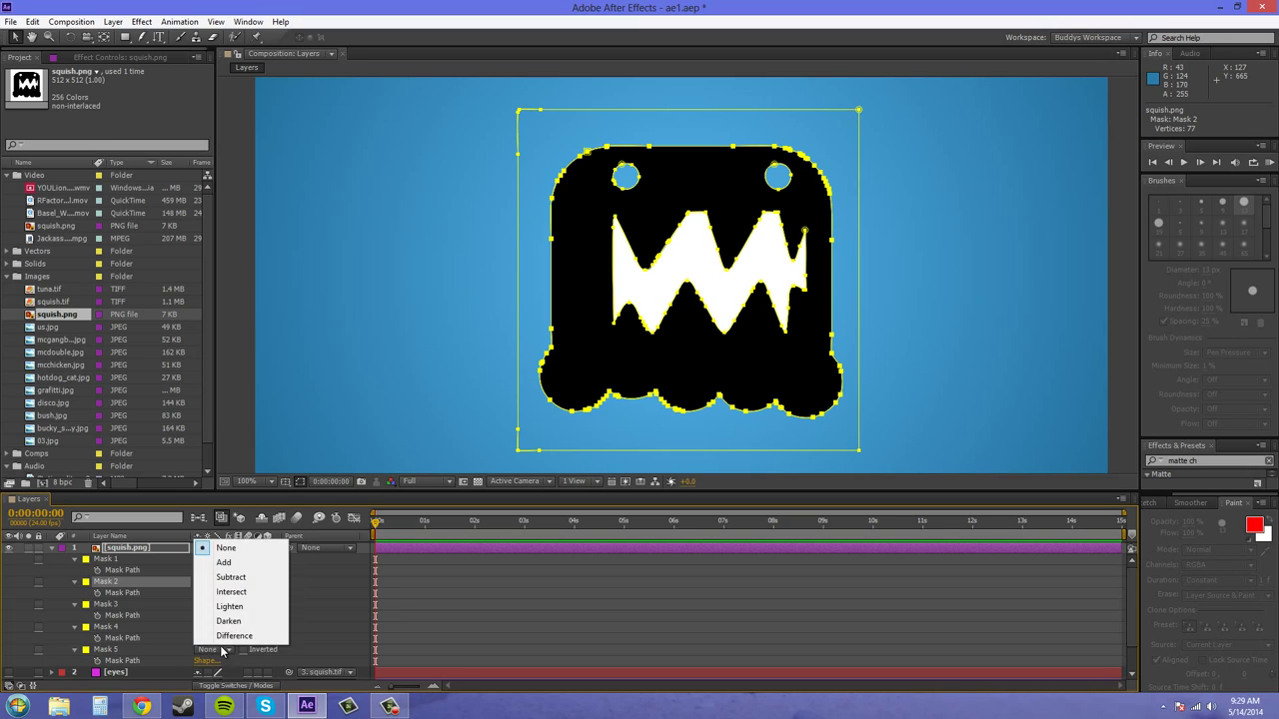
click(230, 582)
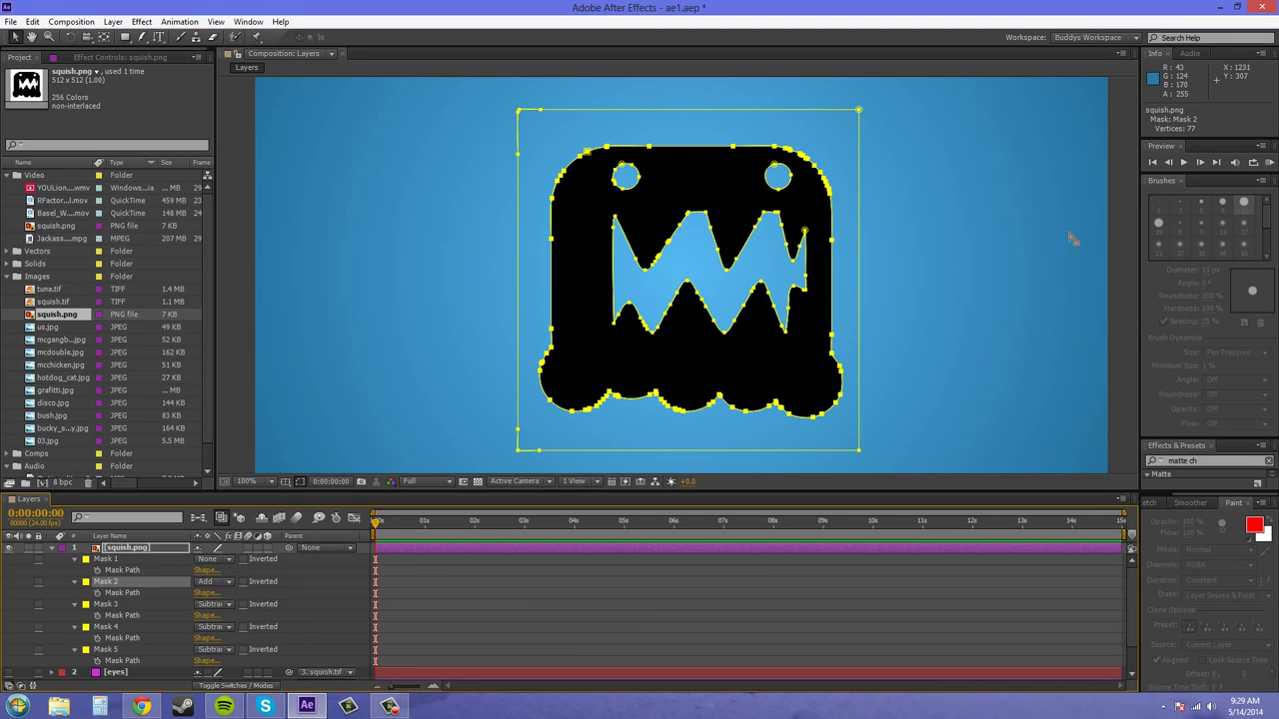
Hide the mask outlines and examine the cut-out's edges around the mouth, eyes and top of the head up close
click(1034, 242)
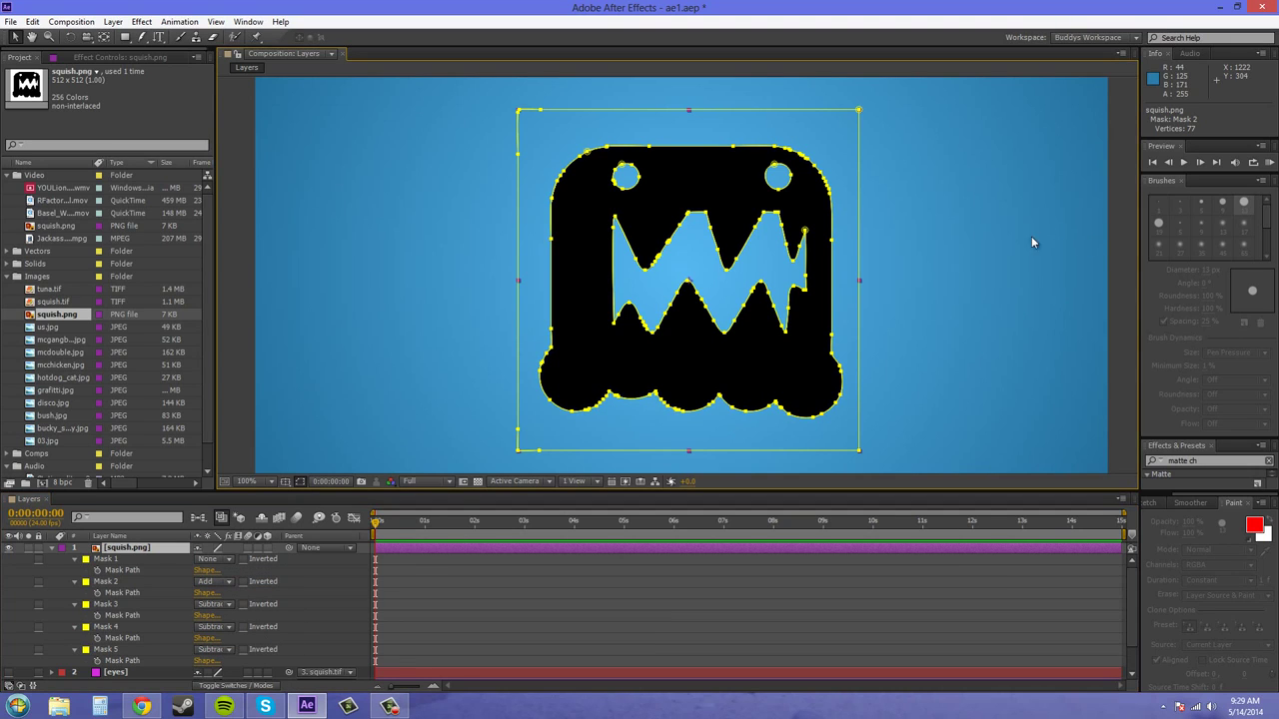
click(299, 482)
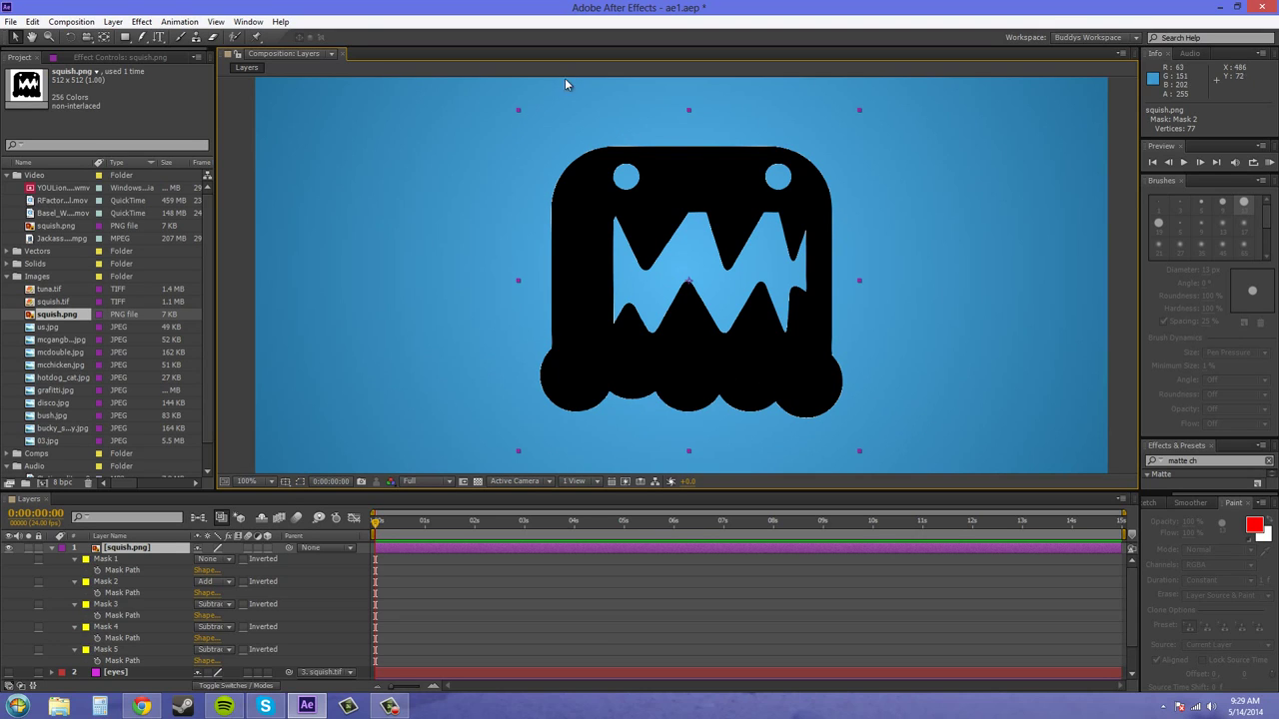
scroll(665, 340, up, 5)
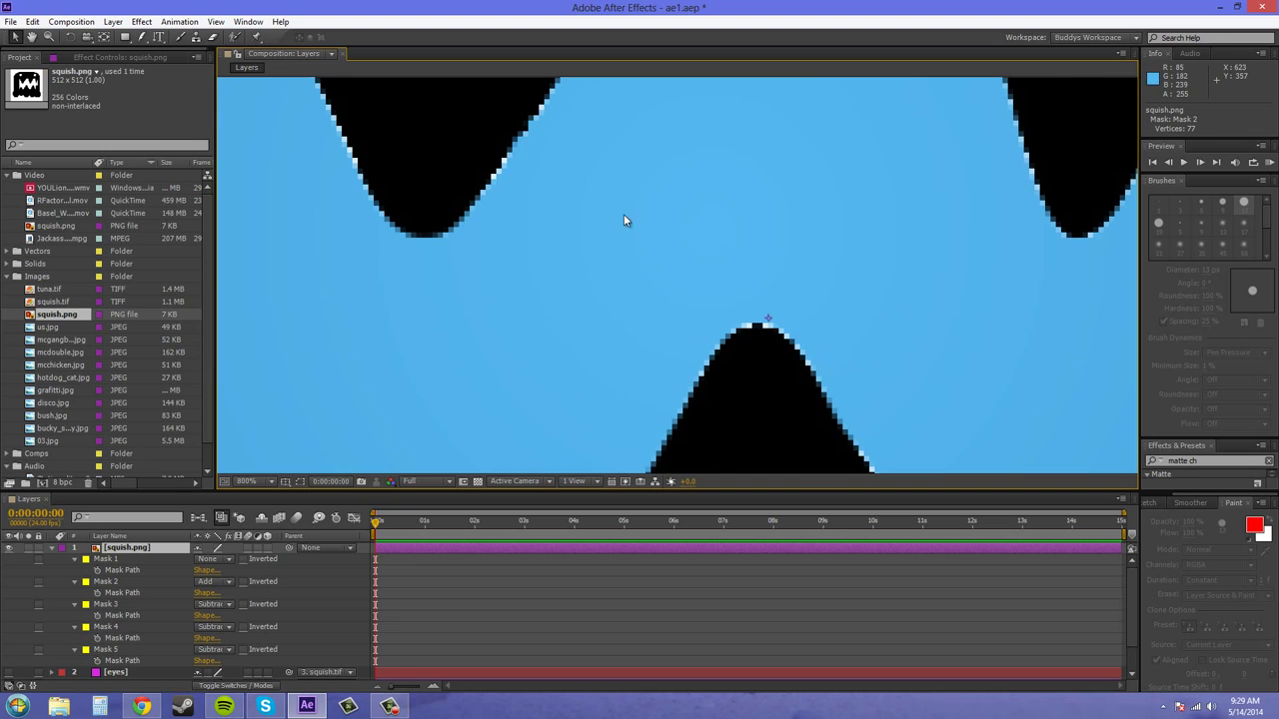
drag(624, 221, 862, 449)
scroll(625, 294, down, 1)
drag(619, 297, 688, 431)
drag(517, 229, 436, 385)
drag(909, 203, 734, 260)
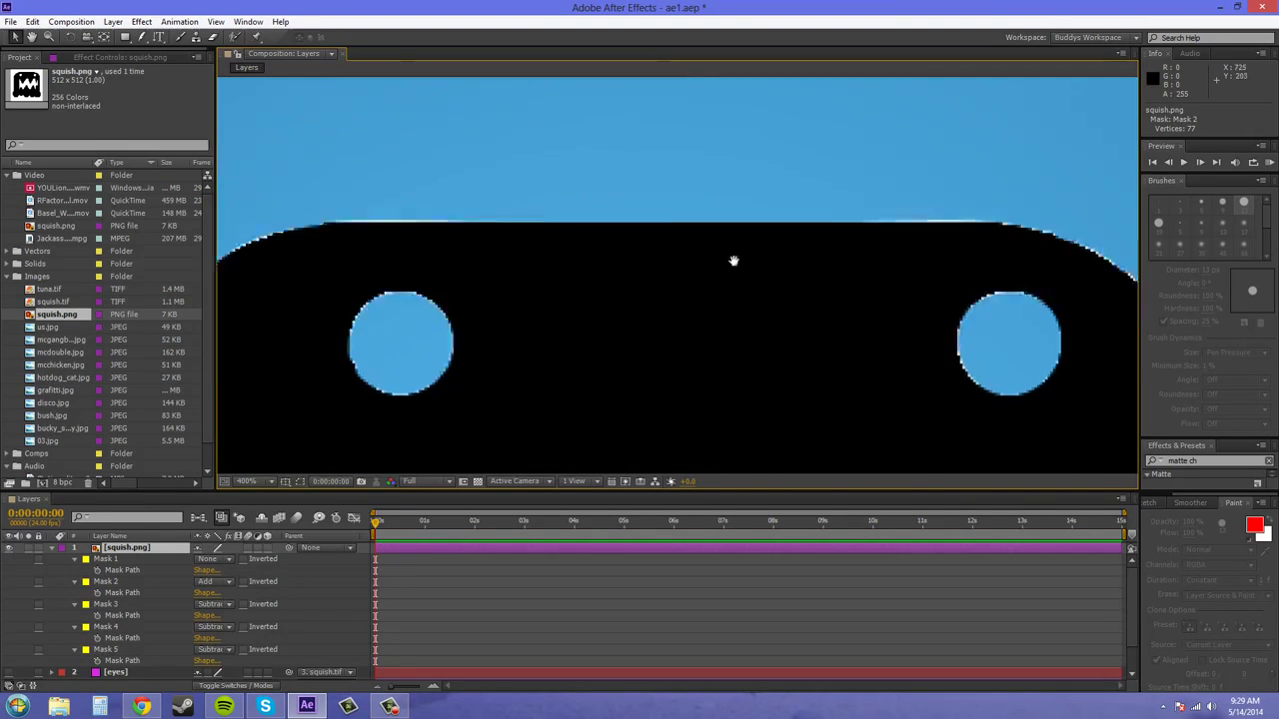
scroll(779, 240, down, 4)
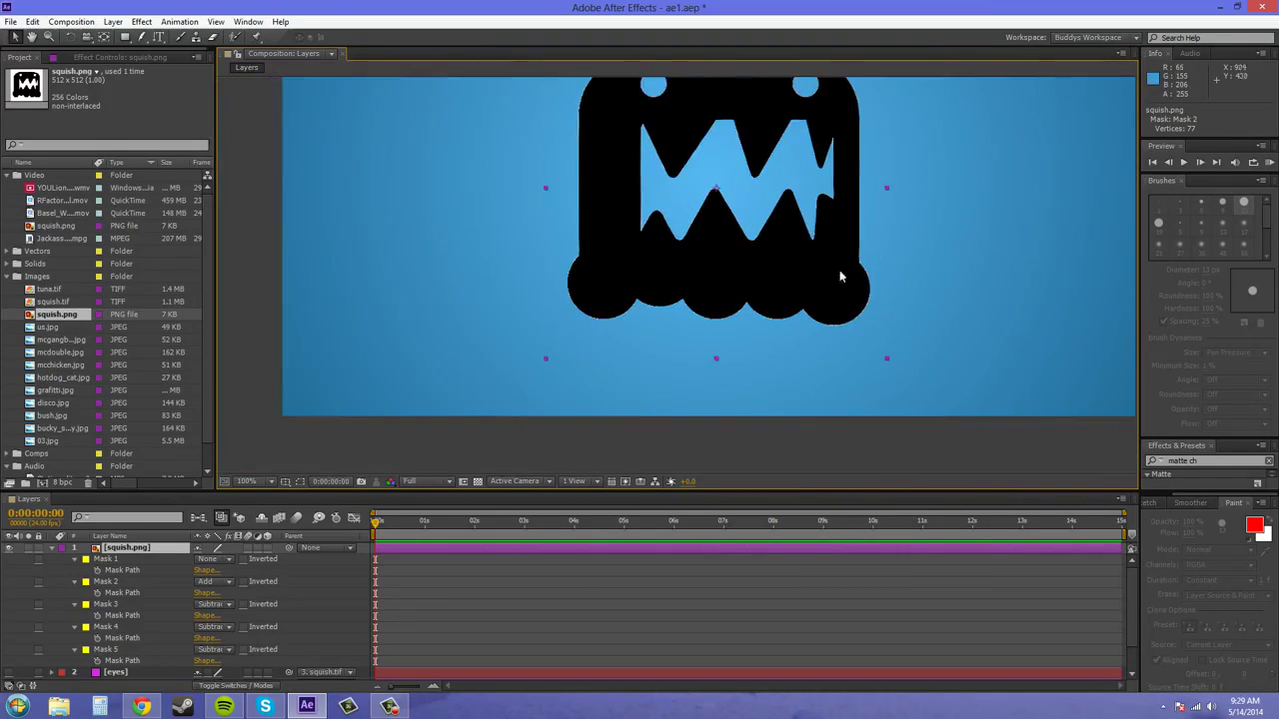
scroll(810, 288, up, 1)
scroll(649, 432, down, 1)
Undo the last value change on the squish.png mask and collapse the layer's properties
key(ctrl+z)
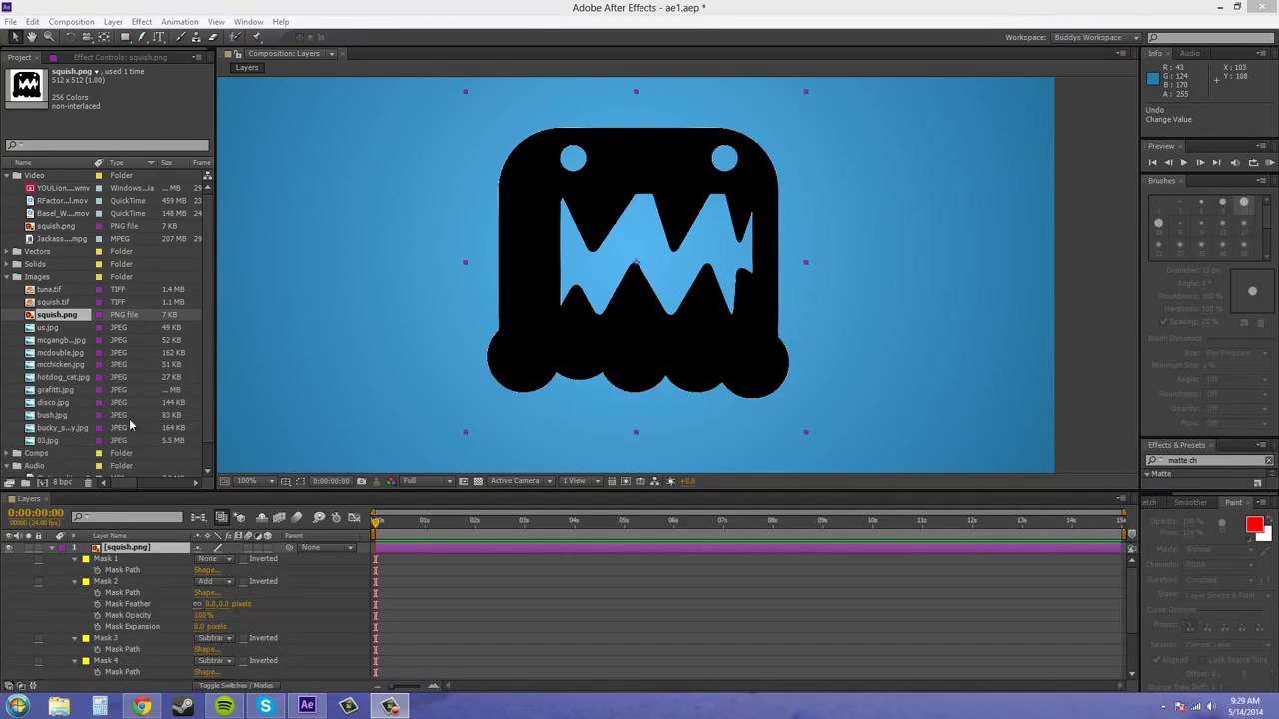
click(54, 550)
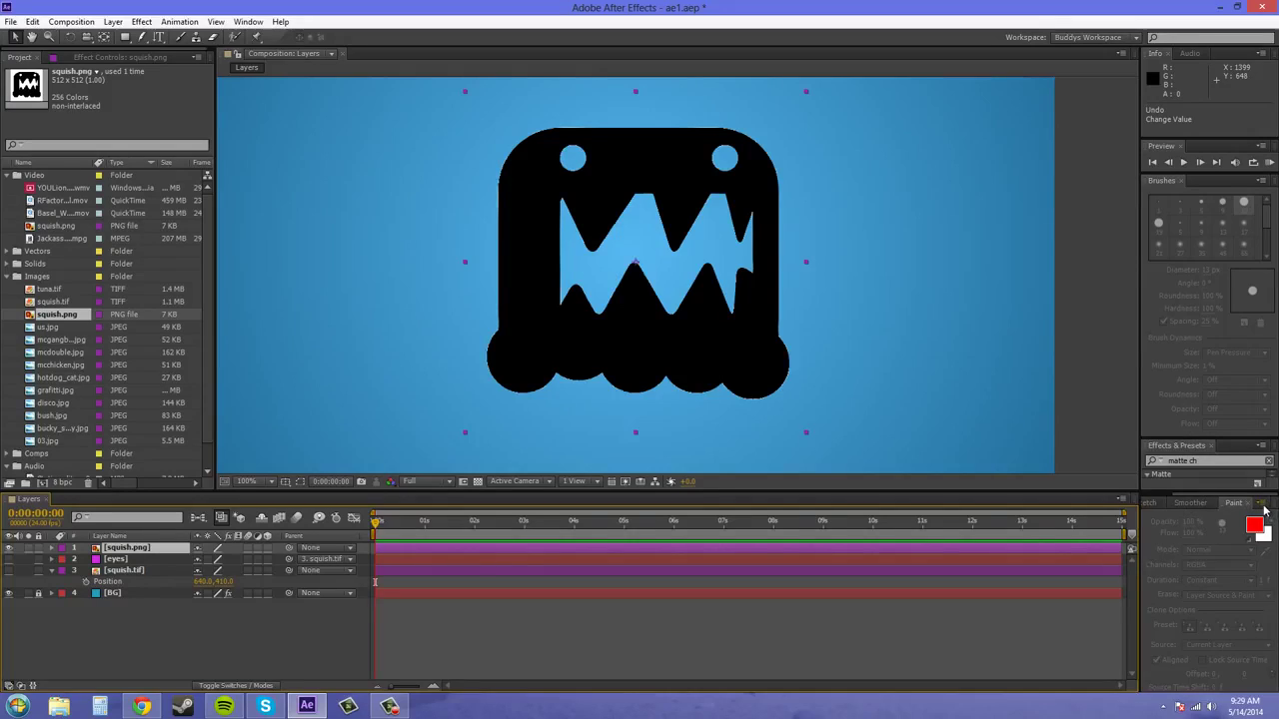
Close the Paint, Smoother, Motion Sketch and Brushes panels to free up workspace
click(1264, 506)
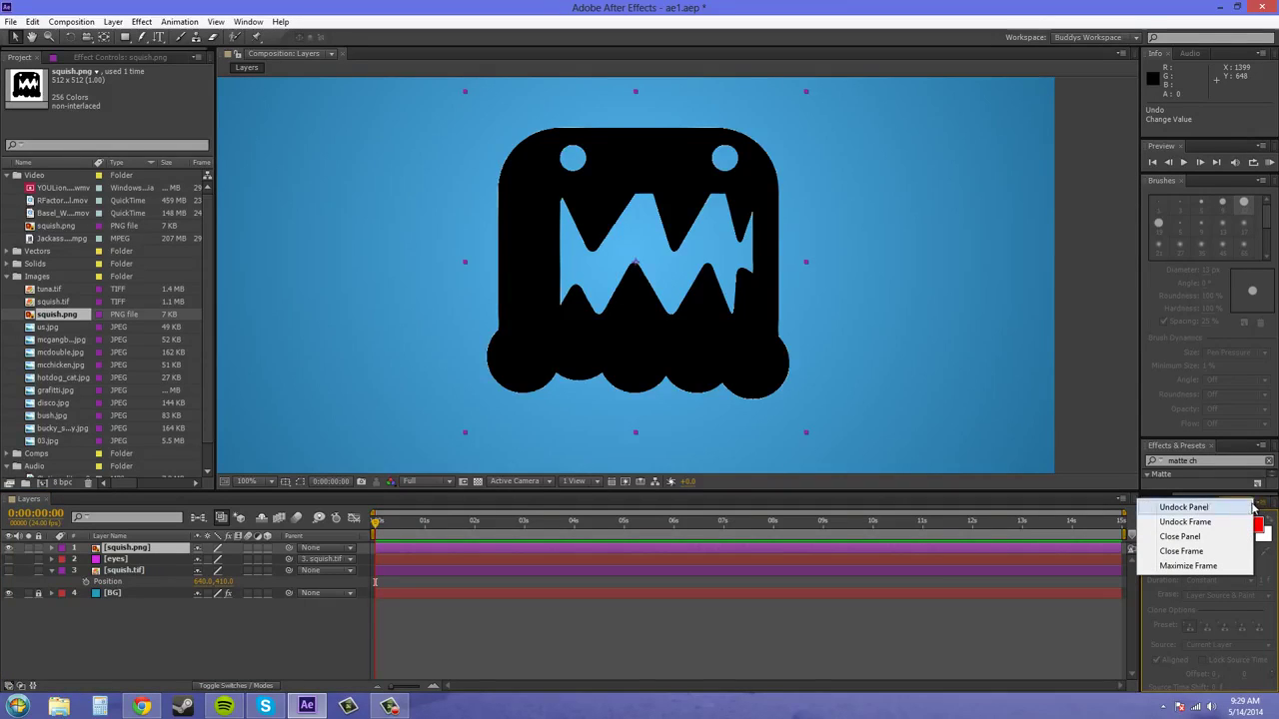
click(1188, 541)
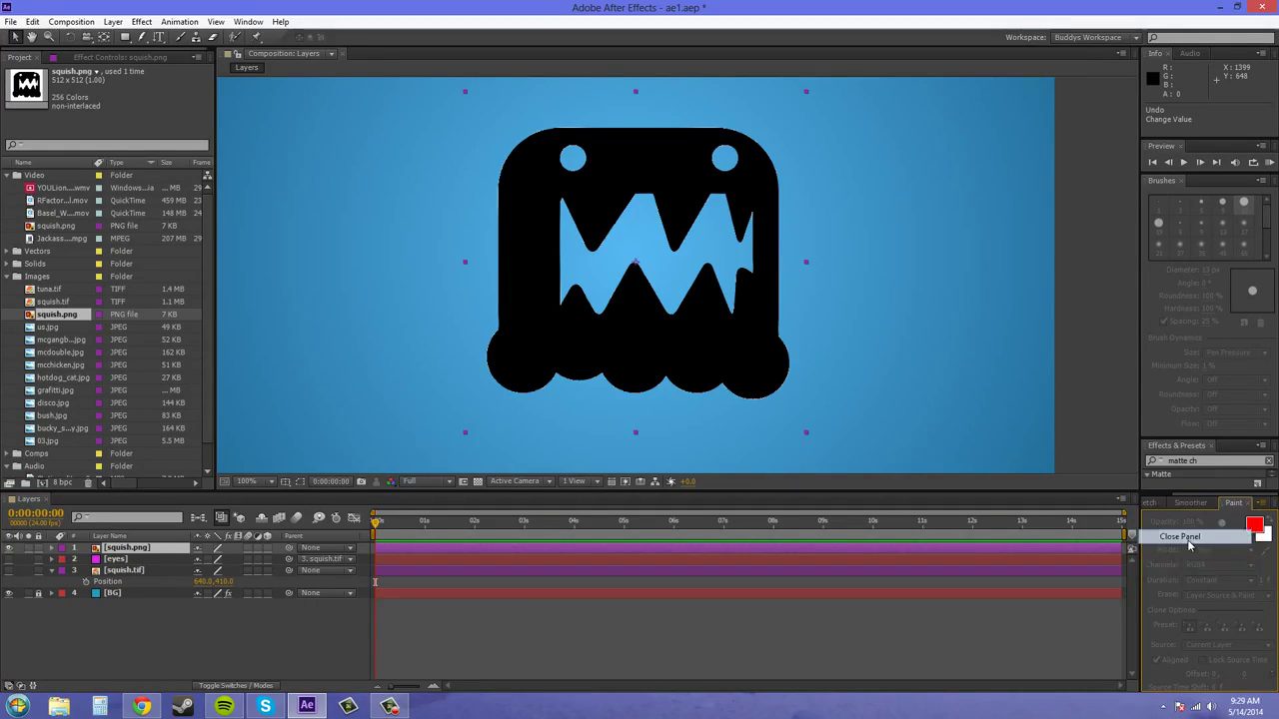
click(1264, 506)
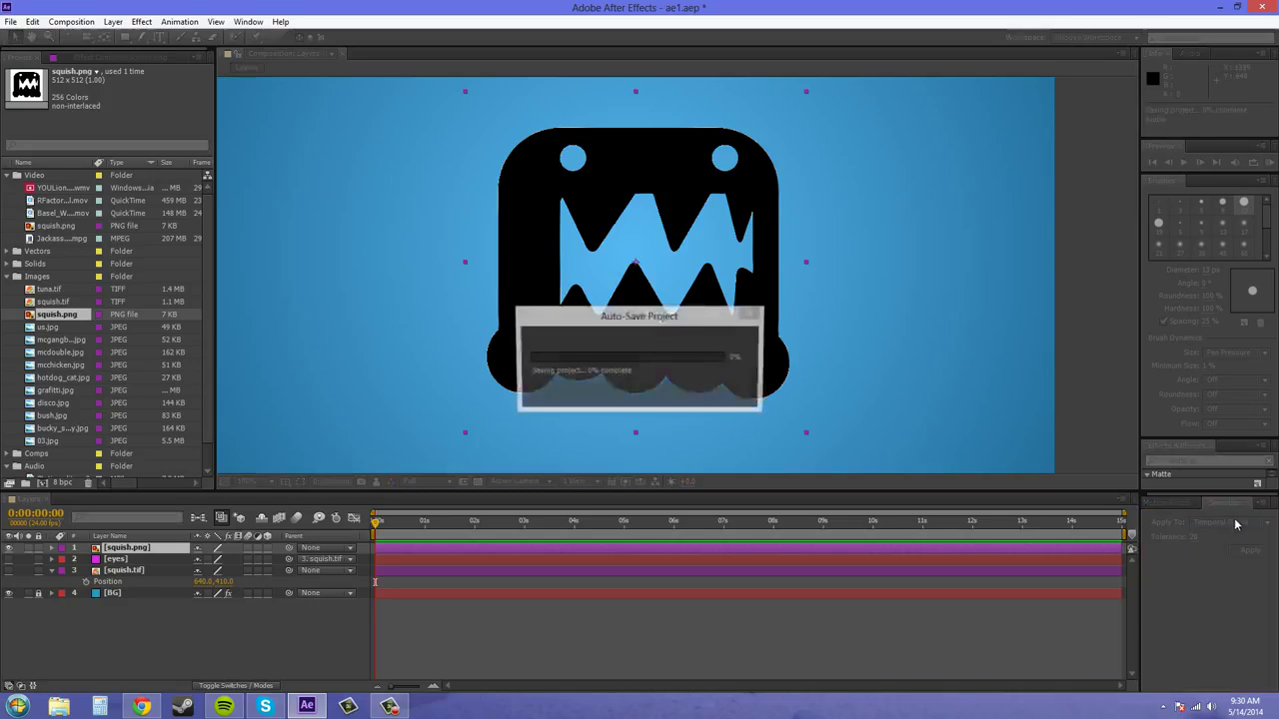
click(1265, 506)
click(1204, 539)
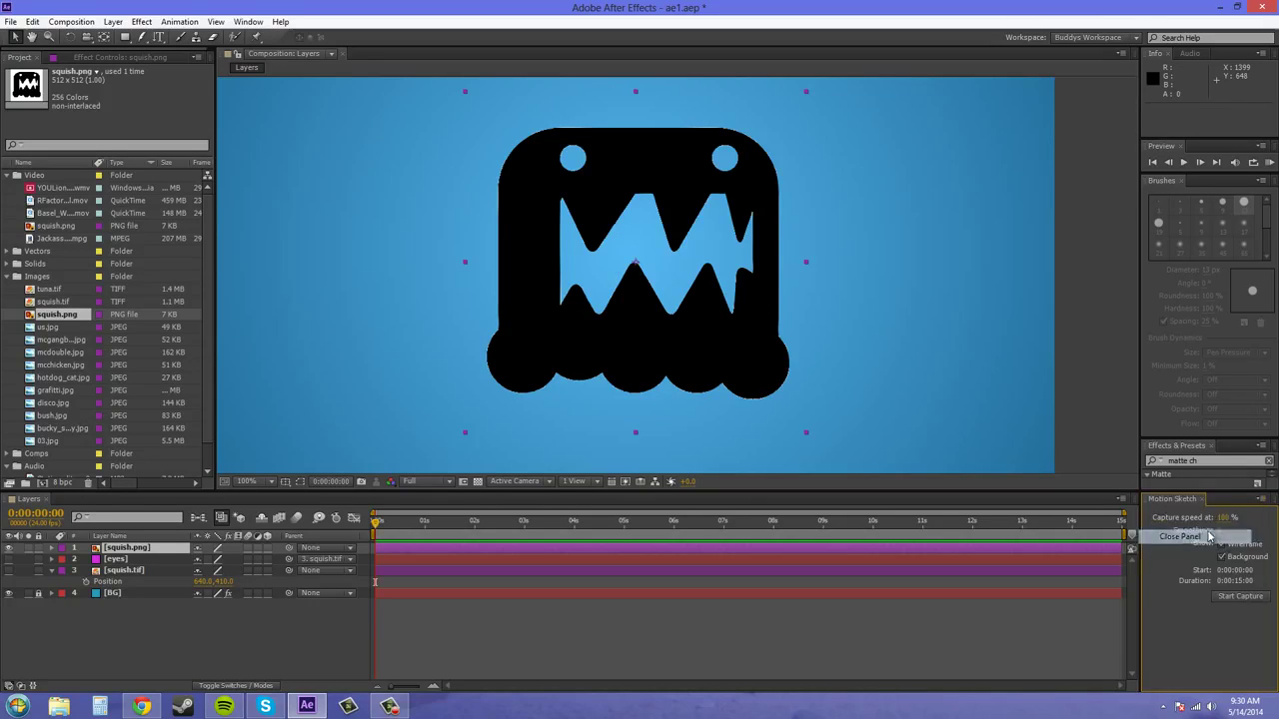
click(1262, 499)
click(1174, 531)
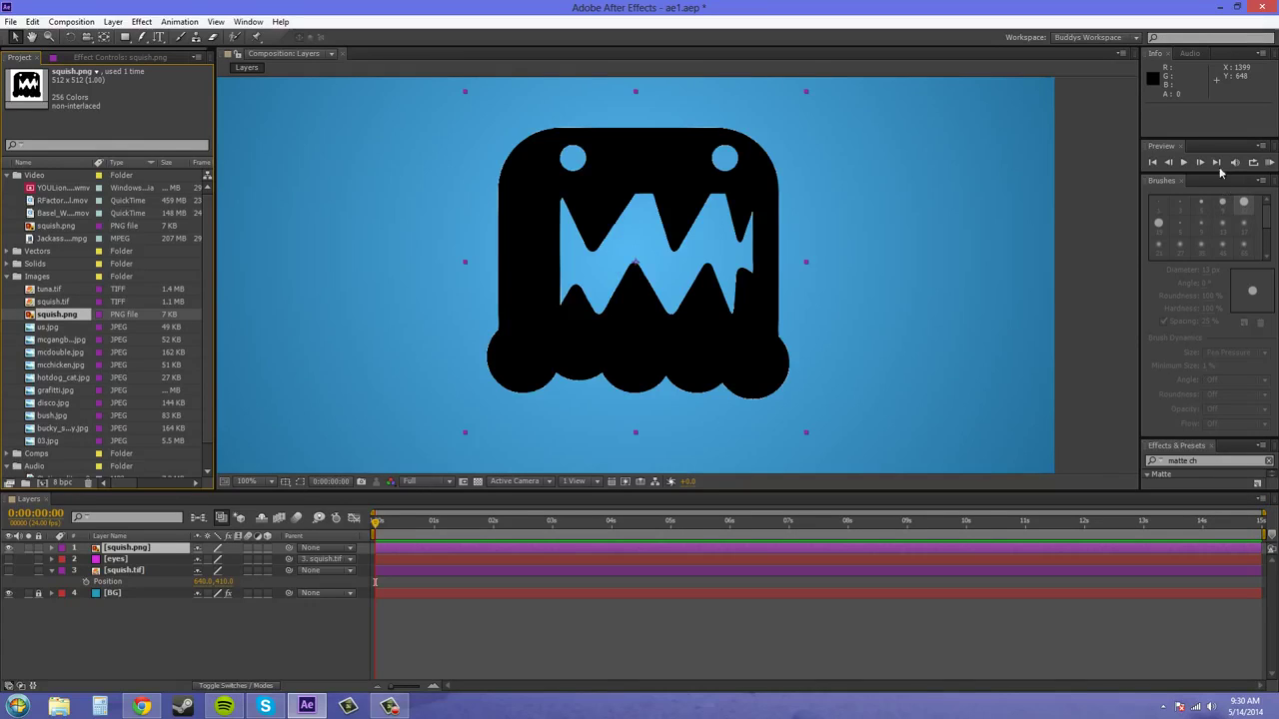
click(1180, 181)
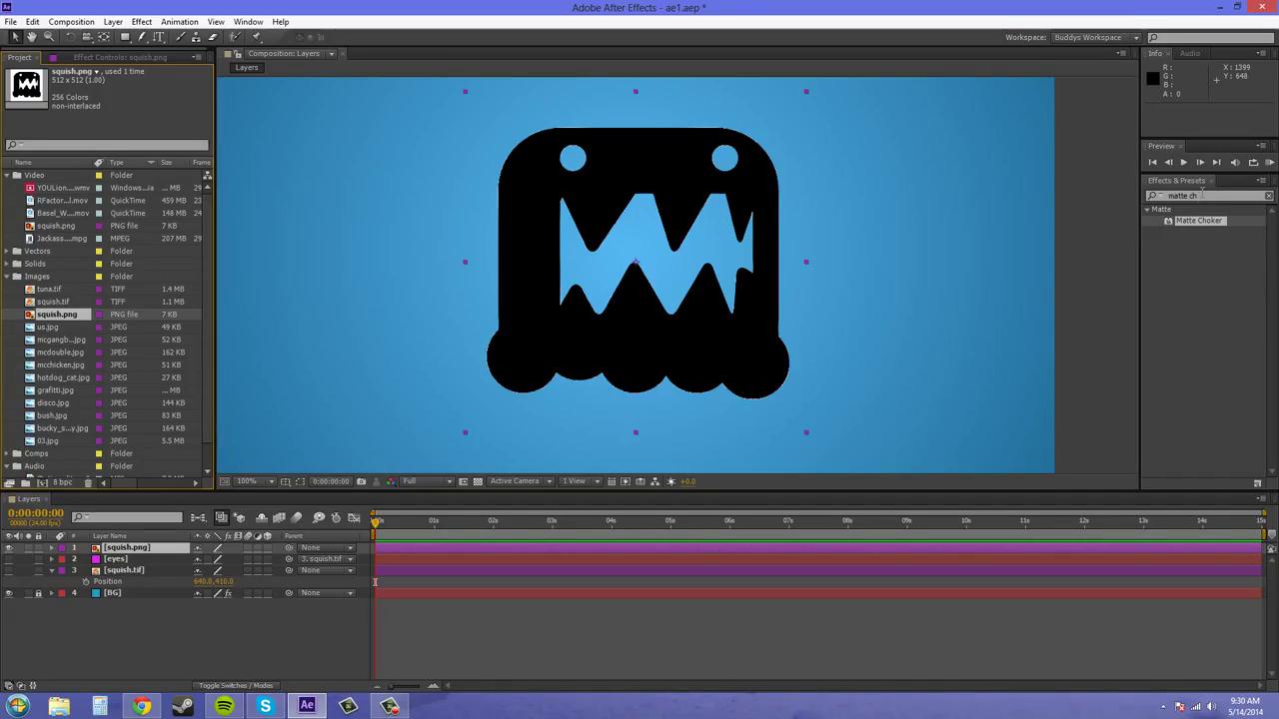
Search the effects for "matte choker" and apply Matte Choker to squish.png
click(1203, 188)
text(oker)
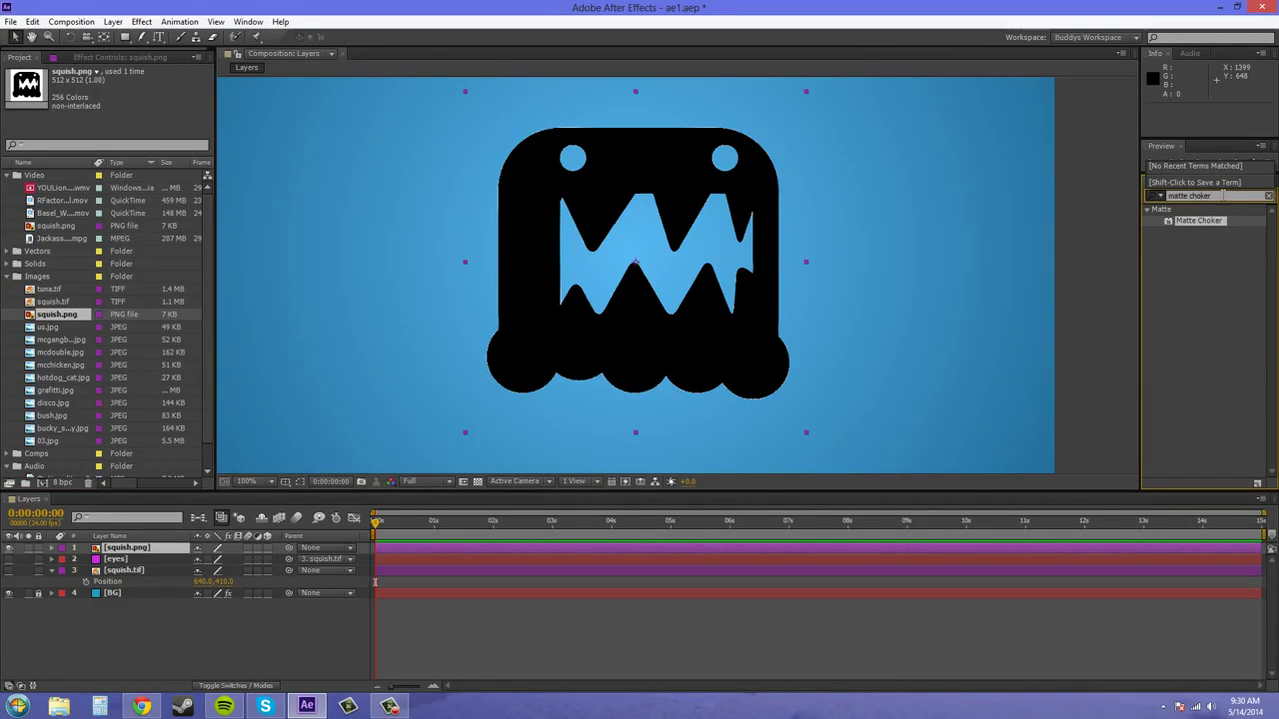
key(Return)
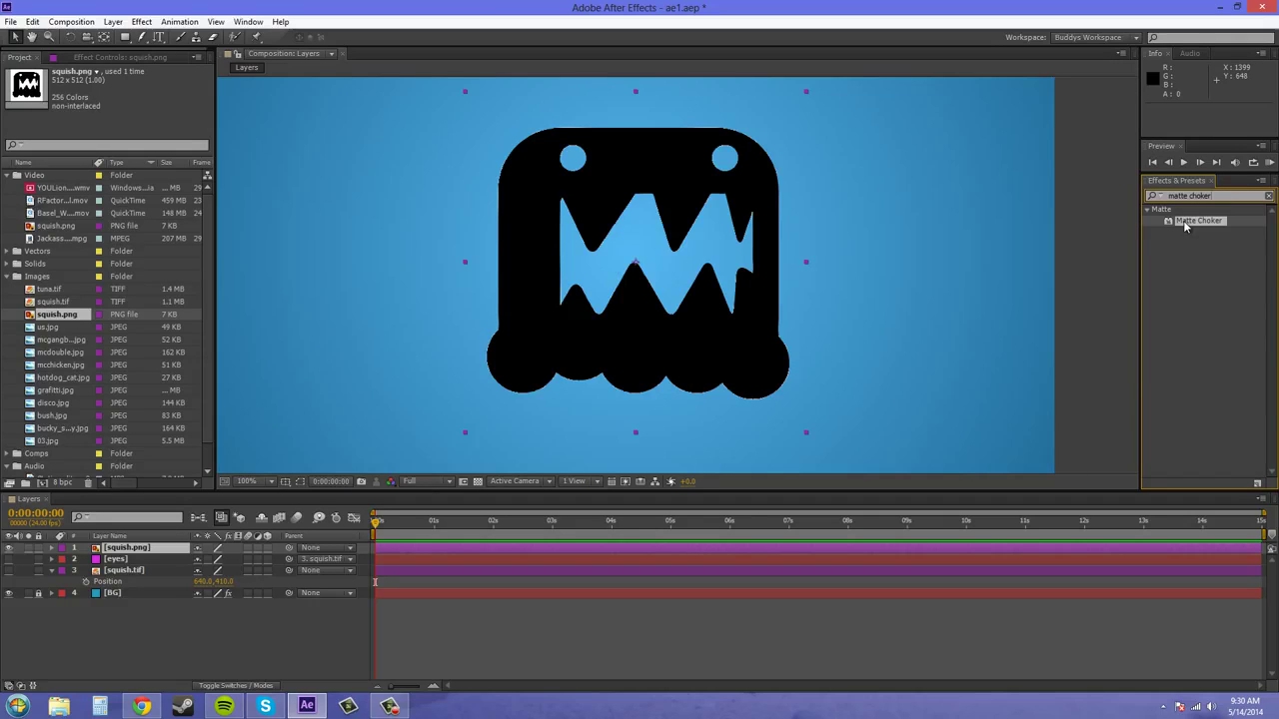
drag(1203, 224, 642, 262)
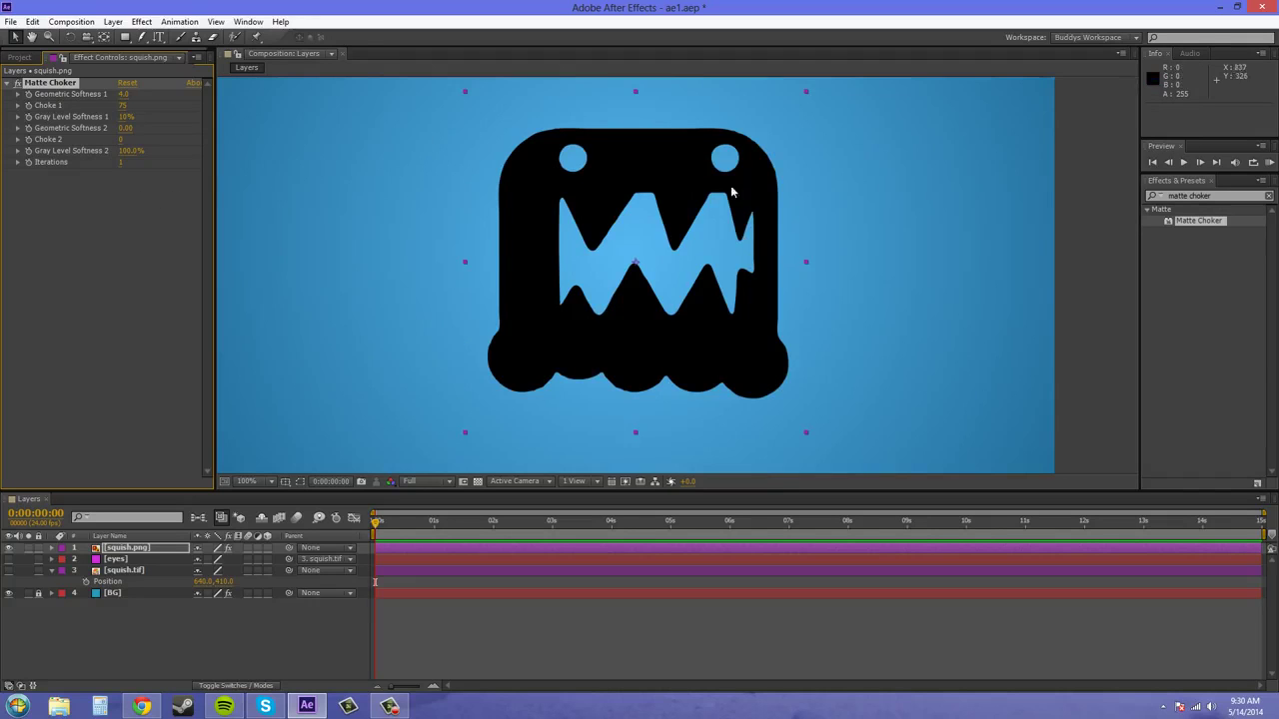
Examine the choked edges around the mouth and along the scalloped bottom of the character up close
scroll(663, 177, up, 1)
scroll(685, 257, down, 2)
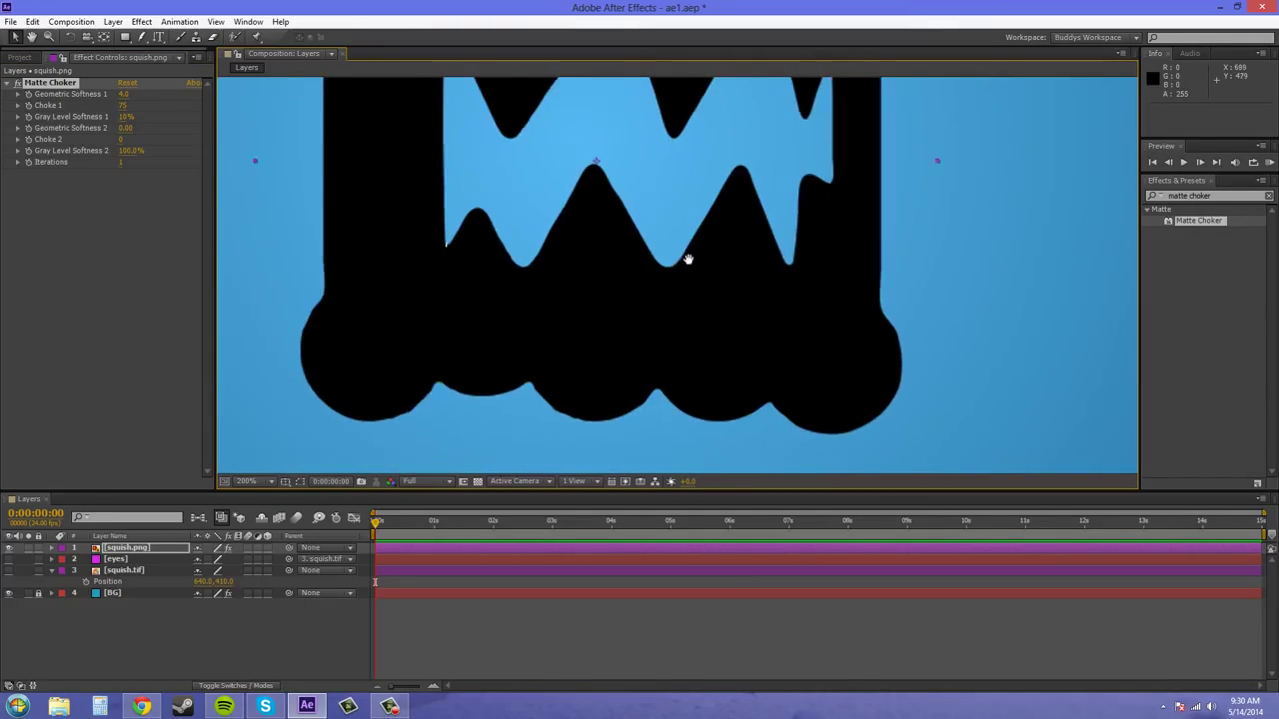
scroll(717, 249, left, 3)
scroll(677, 377, up, 1)
scroll(678, 377, down, 2)
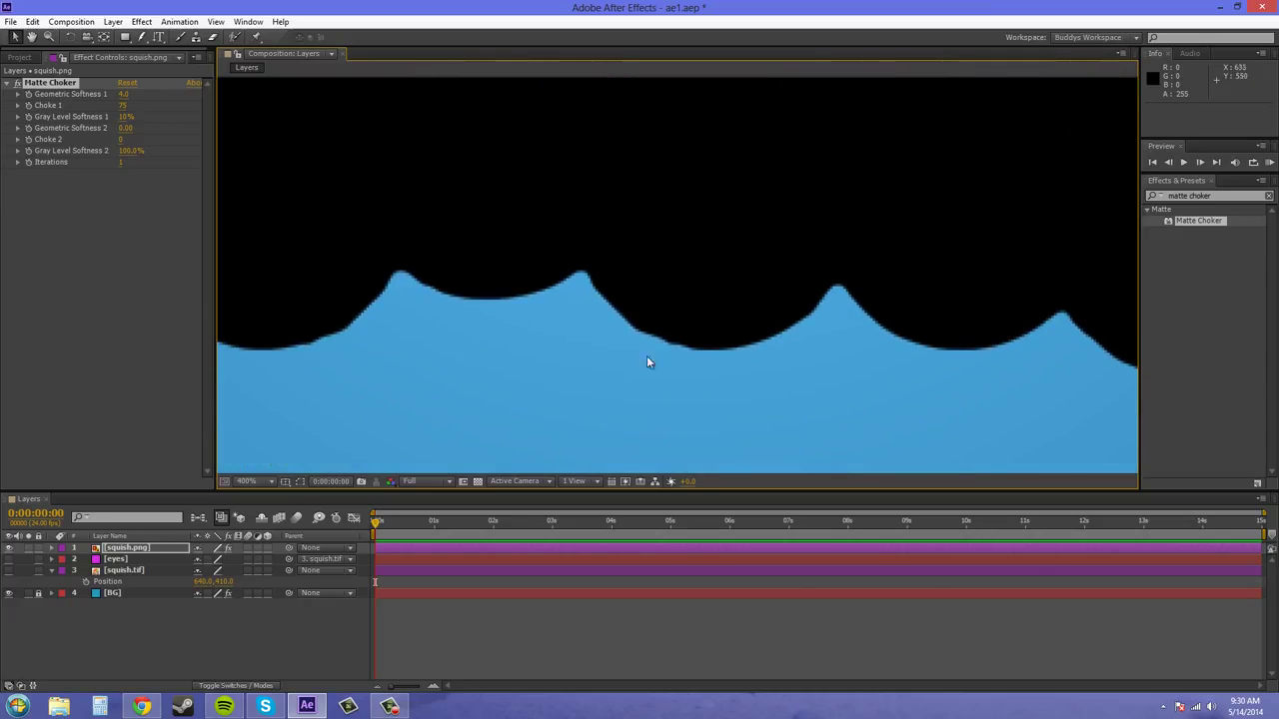
Inspect the choked edges across the whole character up close and undo the last value change
scroll(603, 319, up, 1)
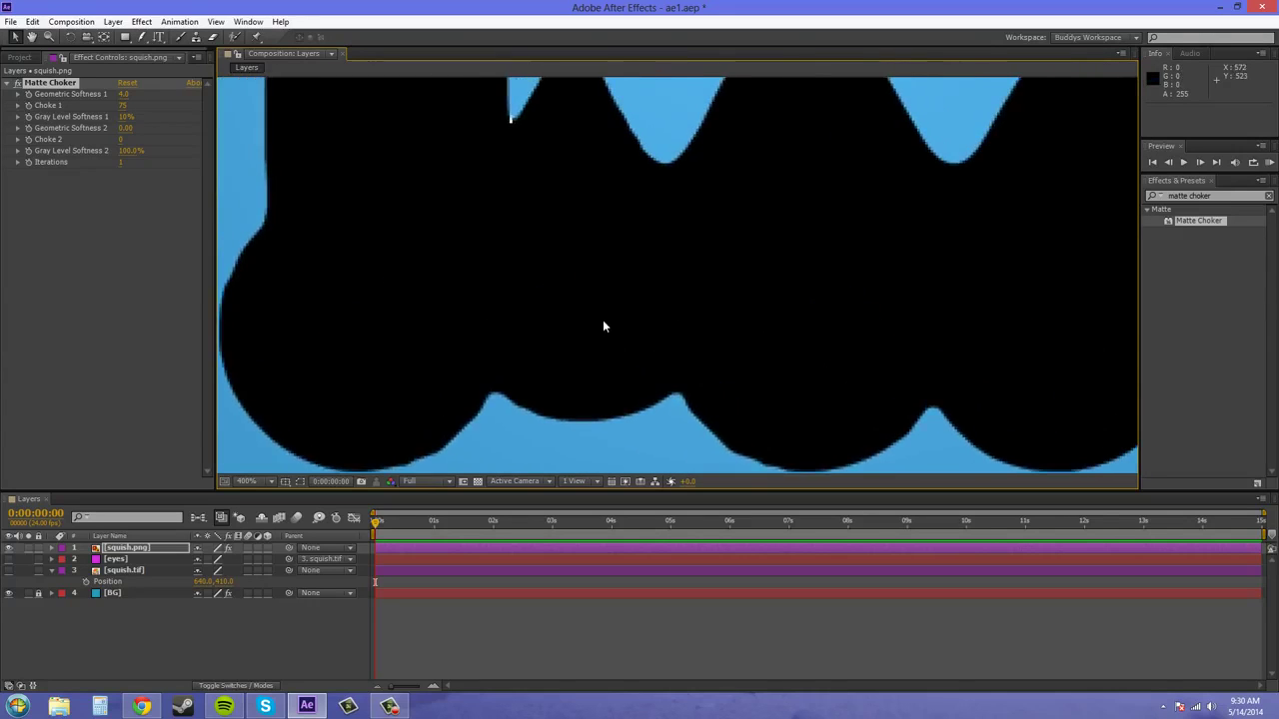
scroll(602, 320, down, 1)
scroll(620, 265, up, 3)
scroll(619, 265, right, 3)
scroll(528, 317, up, 1)
scroll(528, 317, left, 1)
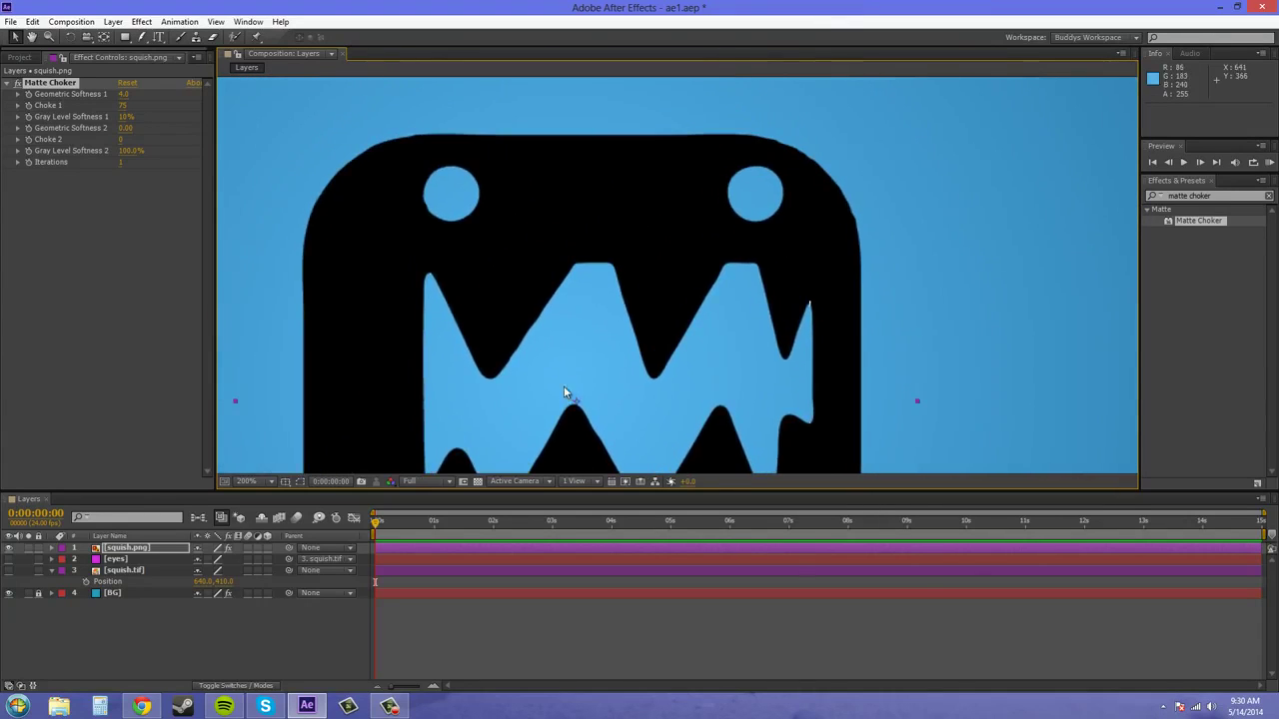
key(ctrl+z)
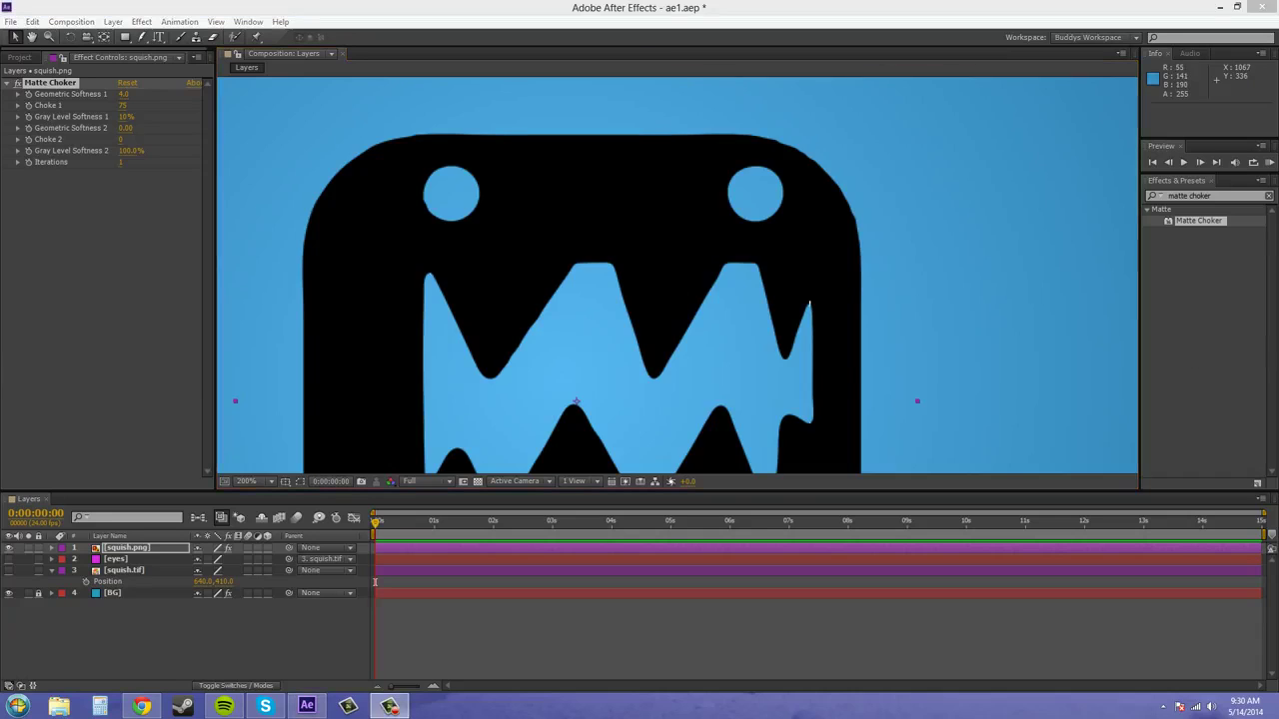
key(comma)
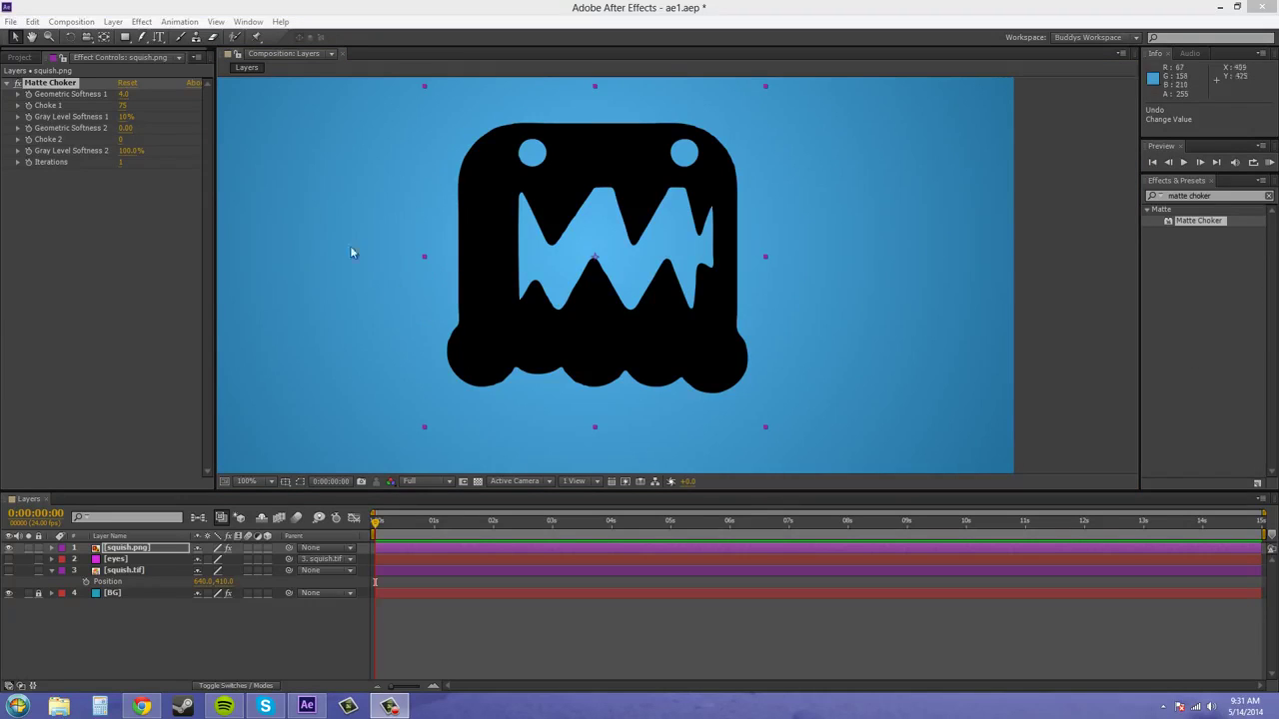
Set Matte Choker's Geometric Softness 1 on squish.png to 7.2
click(122, 95)
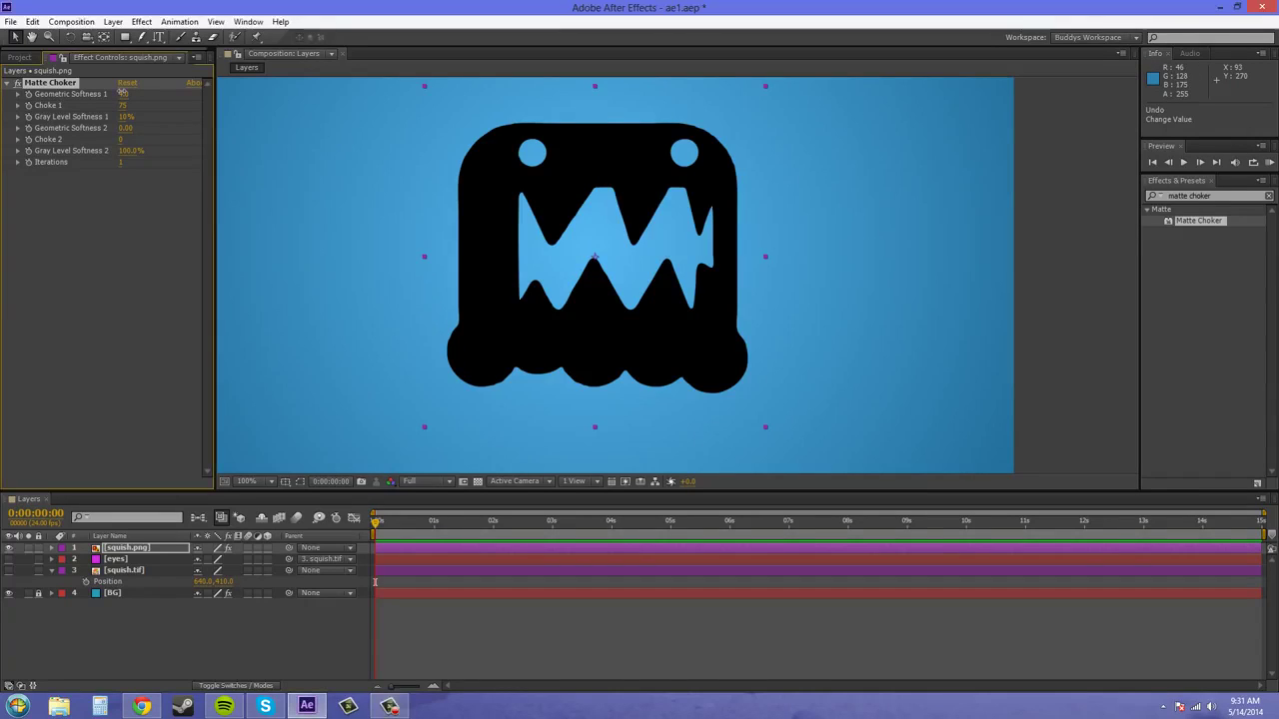
text(6.7)
key(Return)
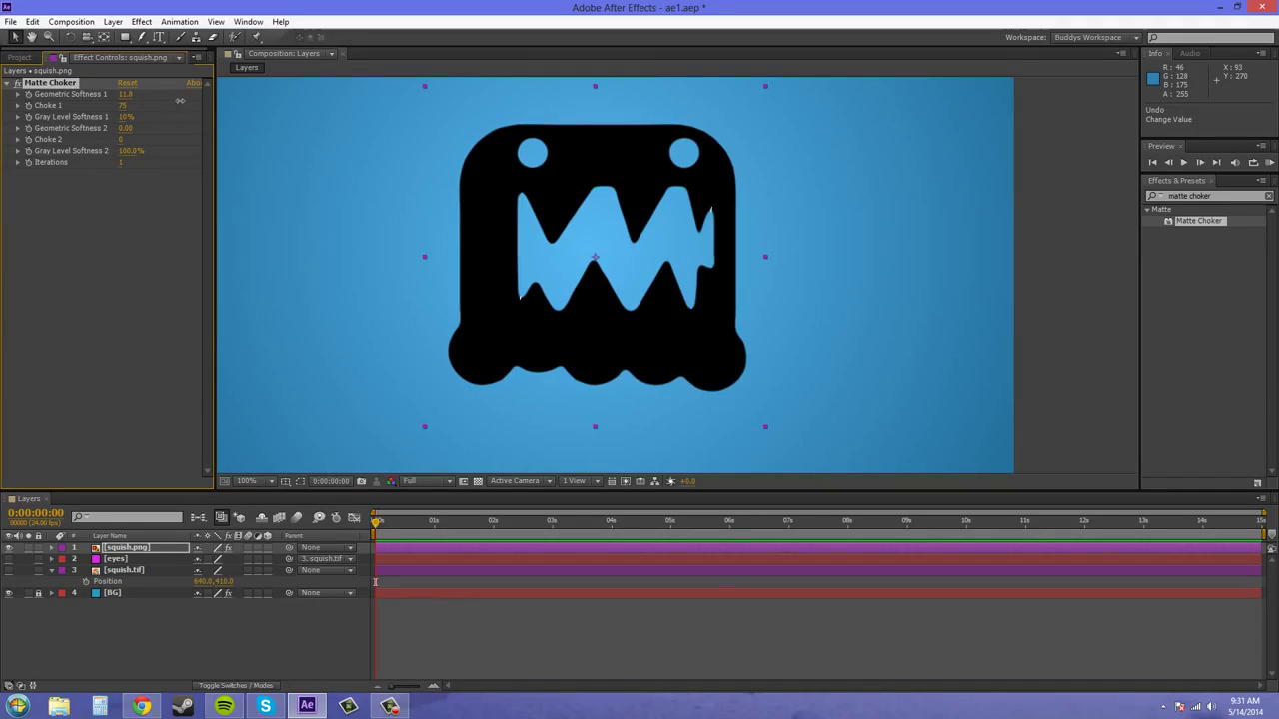
drag(150, 102, 154, 101)
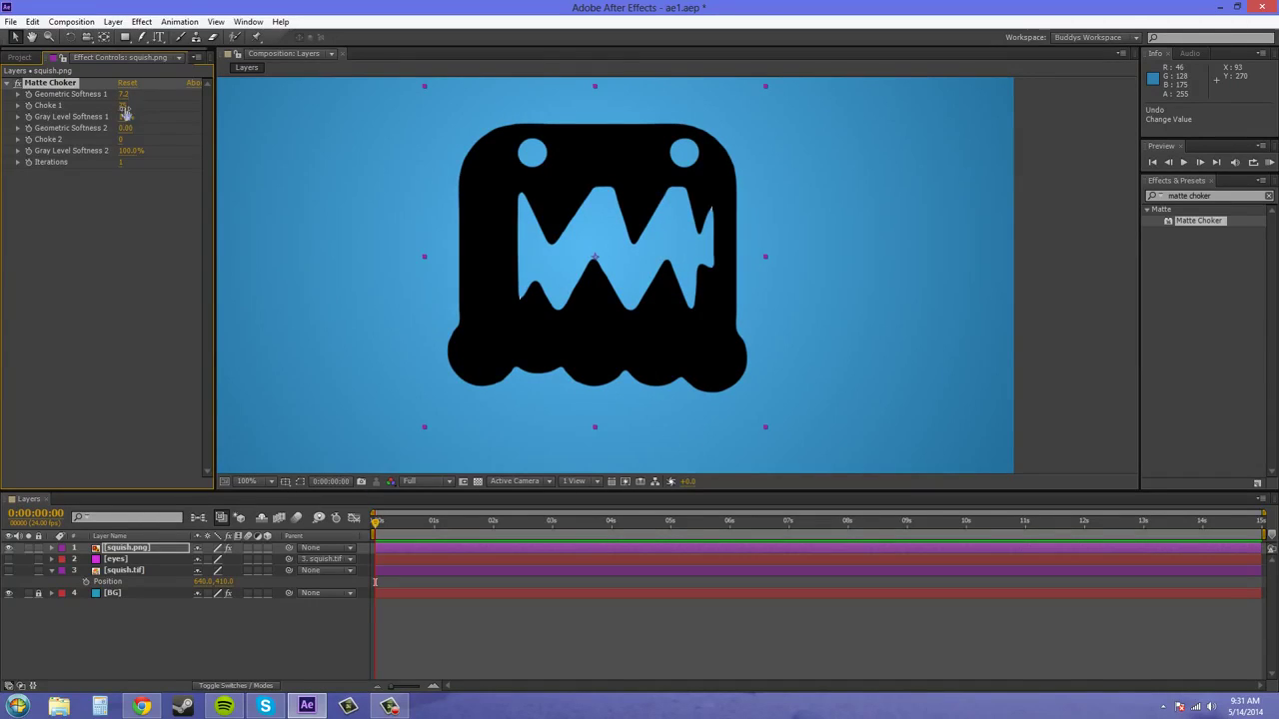
Set Matte Choker's Choke 1 to 80 and Gray Level Softness 1 to 11%
mouse_move(122, 104)
mouse_down()
mouse_move(97, 107)
mouse_move(138, 116)
mouse_up()
click(135, 120)
mouse_move(129, 116)
mouse_down()
mouse_move(200, 125)
mouse_move(138, 122)
mouse_up()
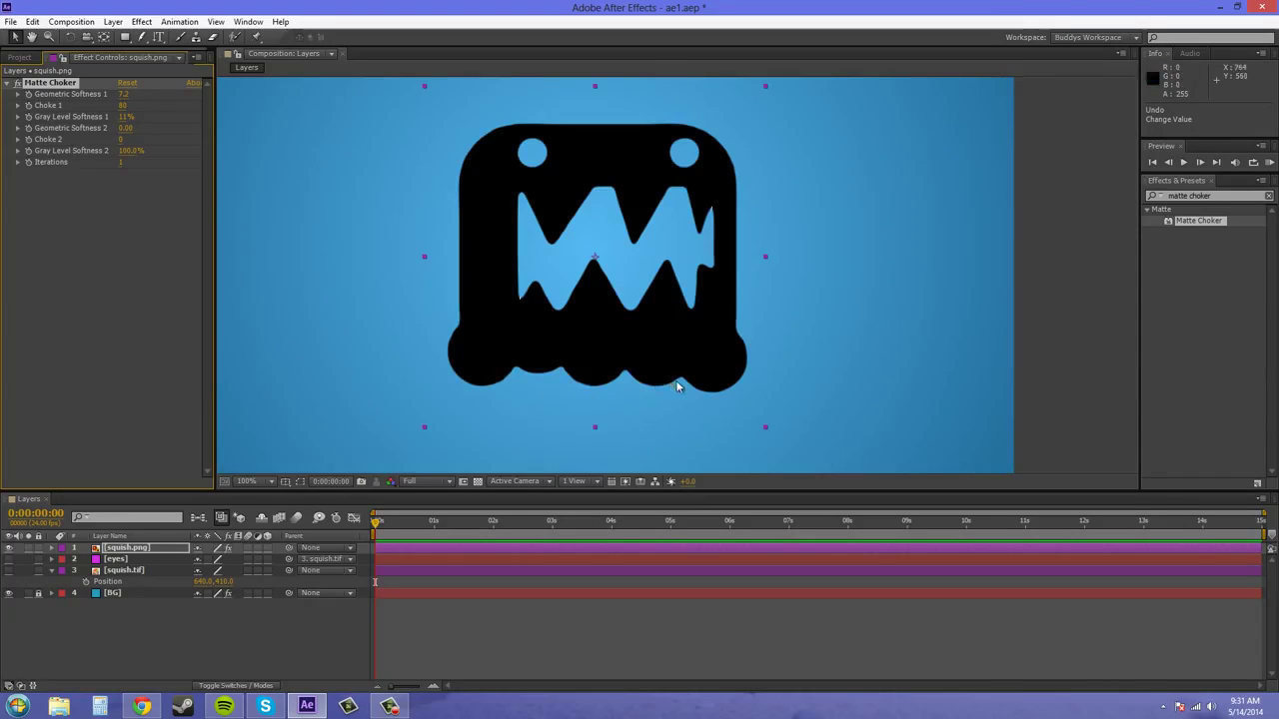
Deselect the squish.png layer and hide it in the composition
scroll(663, 397, down, 2)
drag(662, 397, 688, 415)
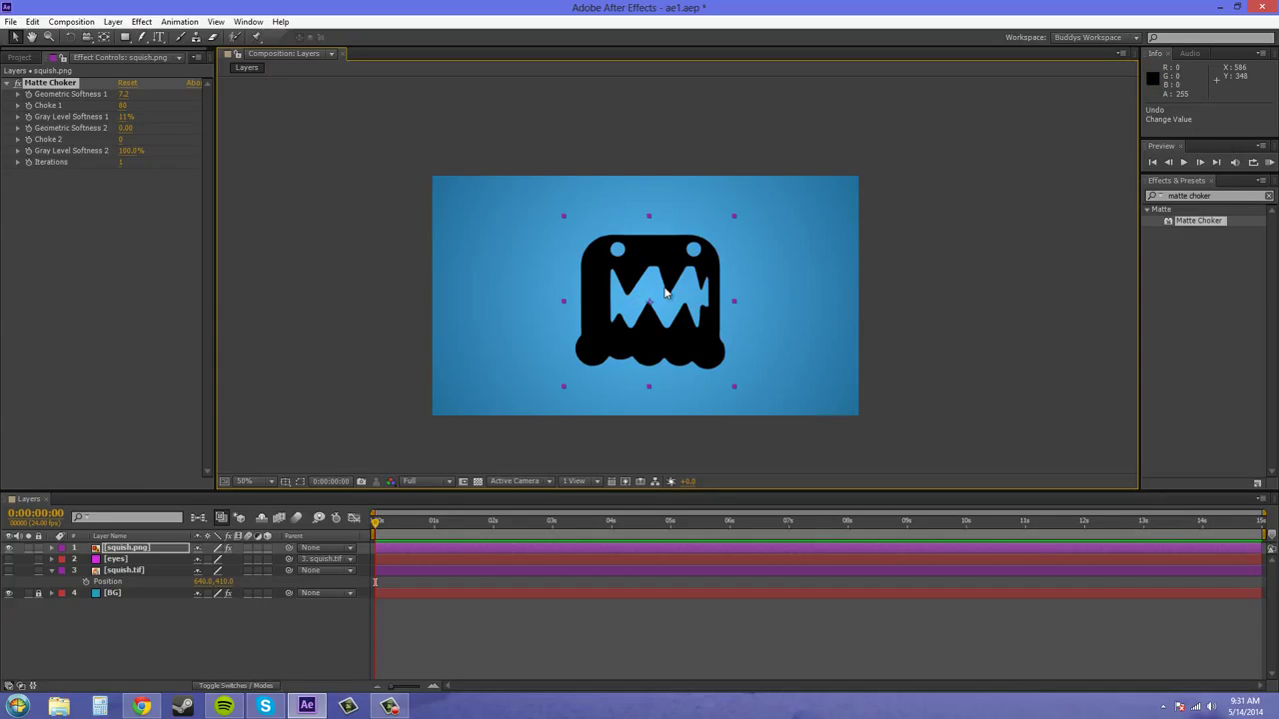
drag(813, 345, 884, 288)
click(148, 654)
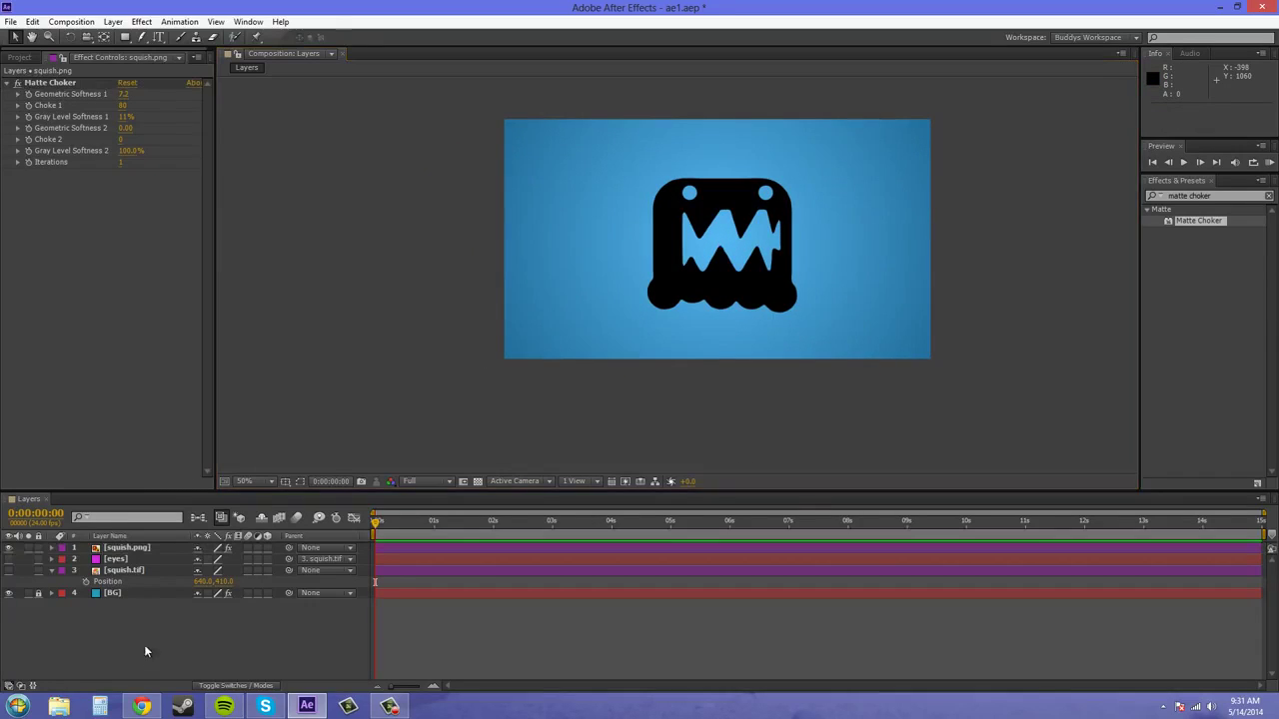
click(8, 548)
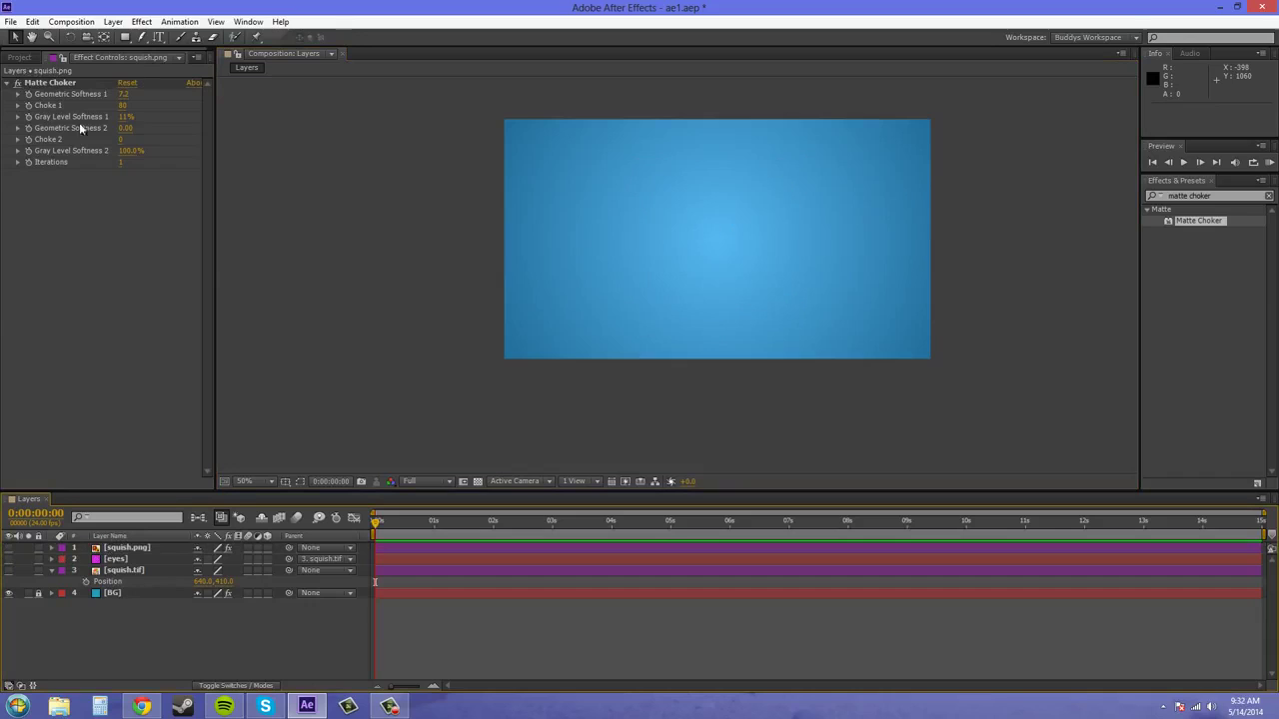
Add mcchicken.jpg from the project's Images folder near the centre of the composition as the top layer
click(19, 57)
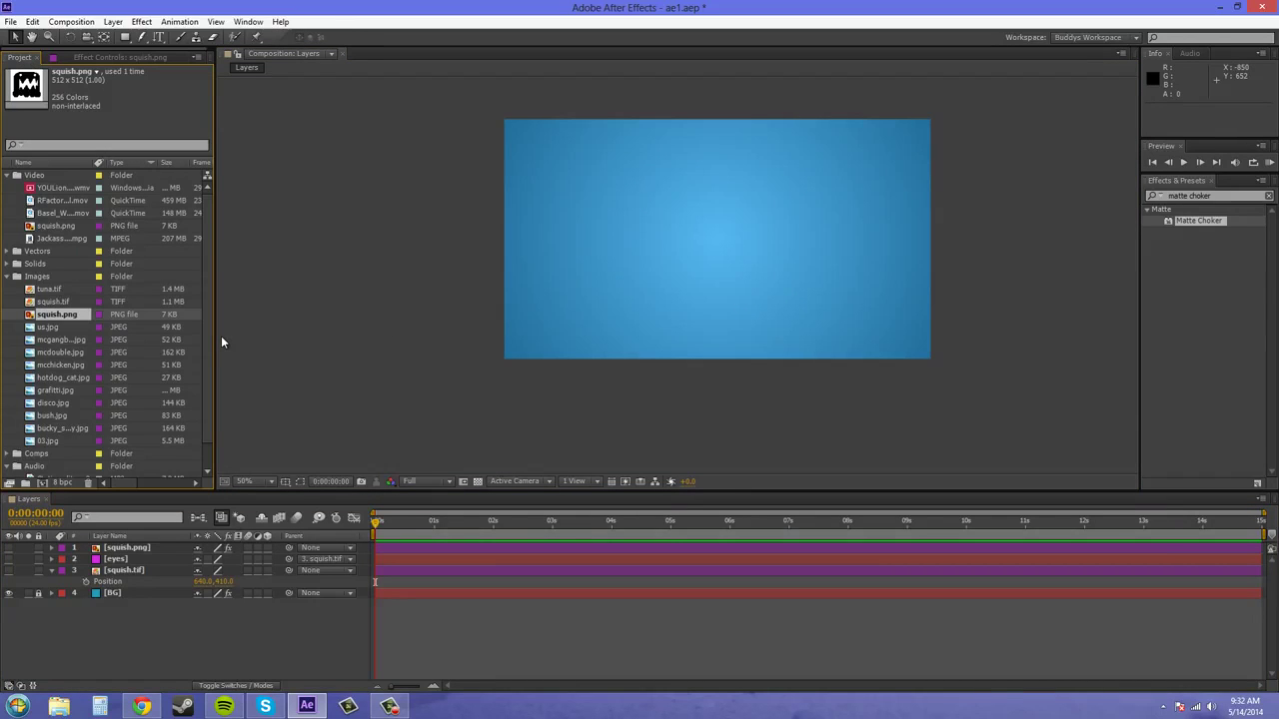
drag(552, 299, 484, 321)
click(58, 353)
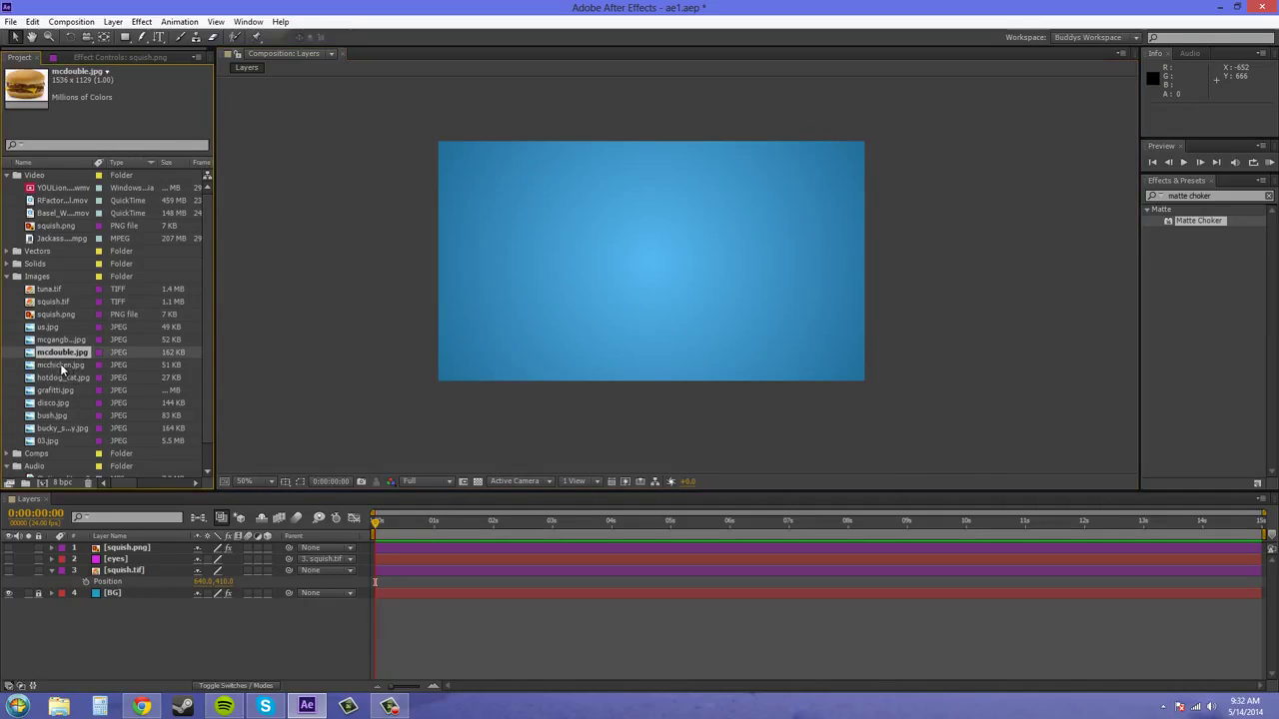
click(62, 366)
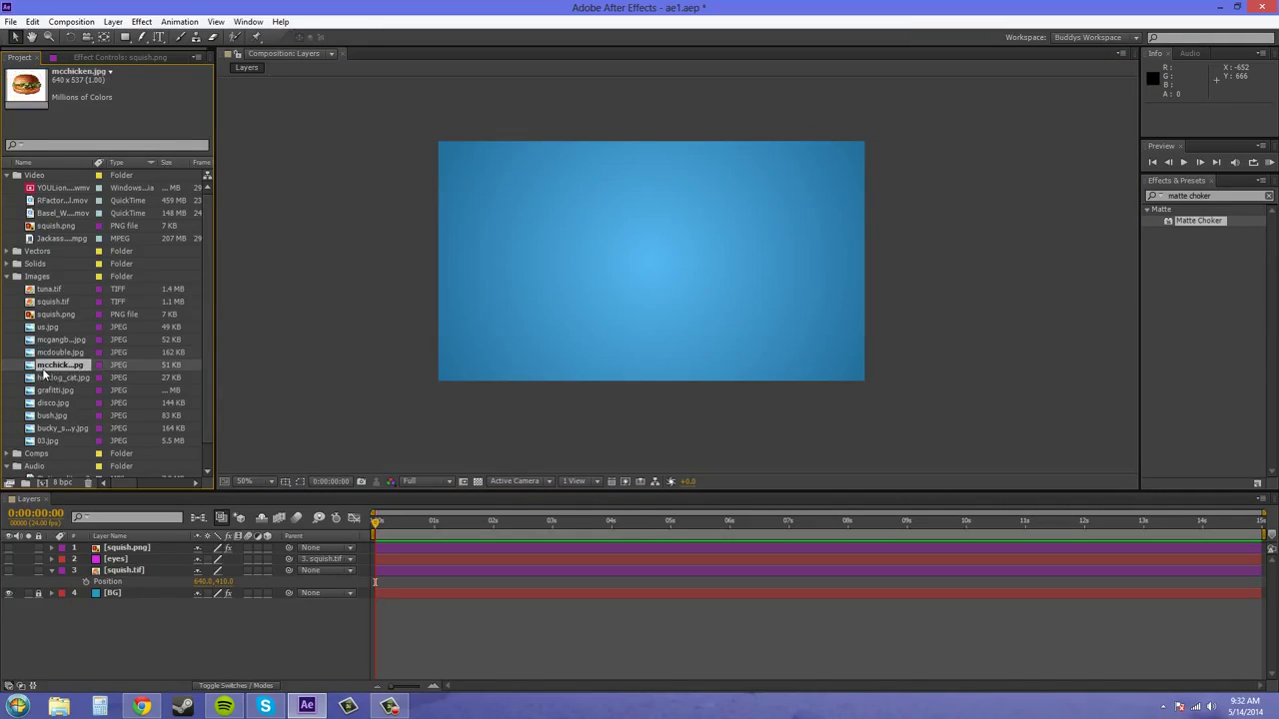
drag(44, 373, 662, 267)
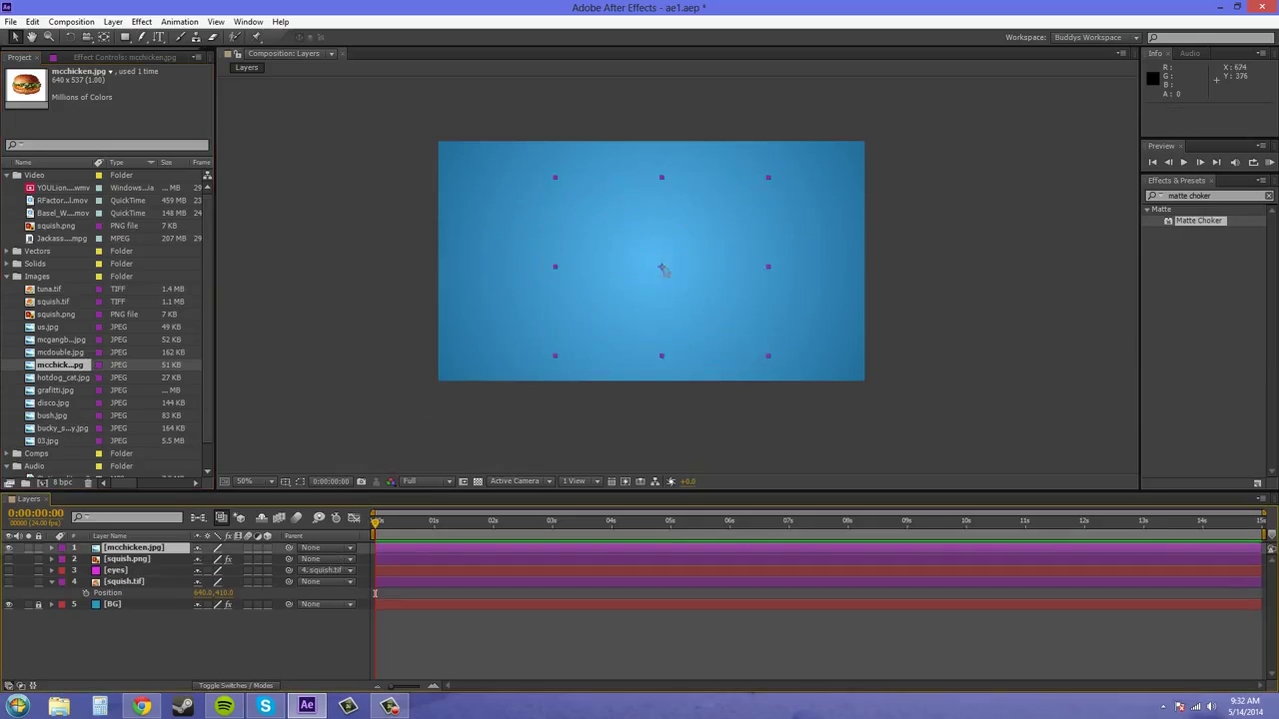
scroll(728, 323, up, 1)
drag(729, 324, 703, 387)
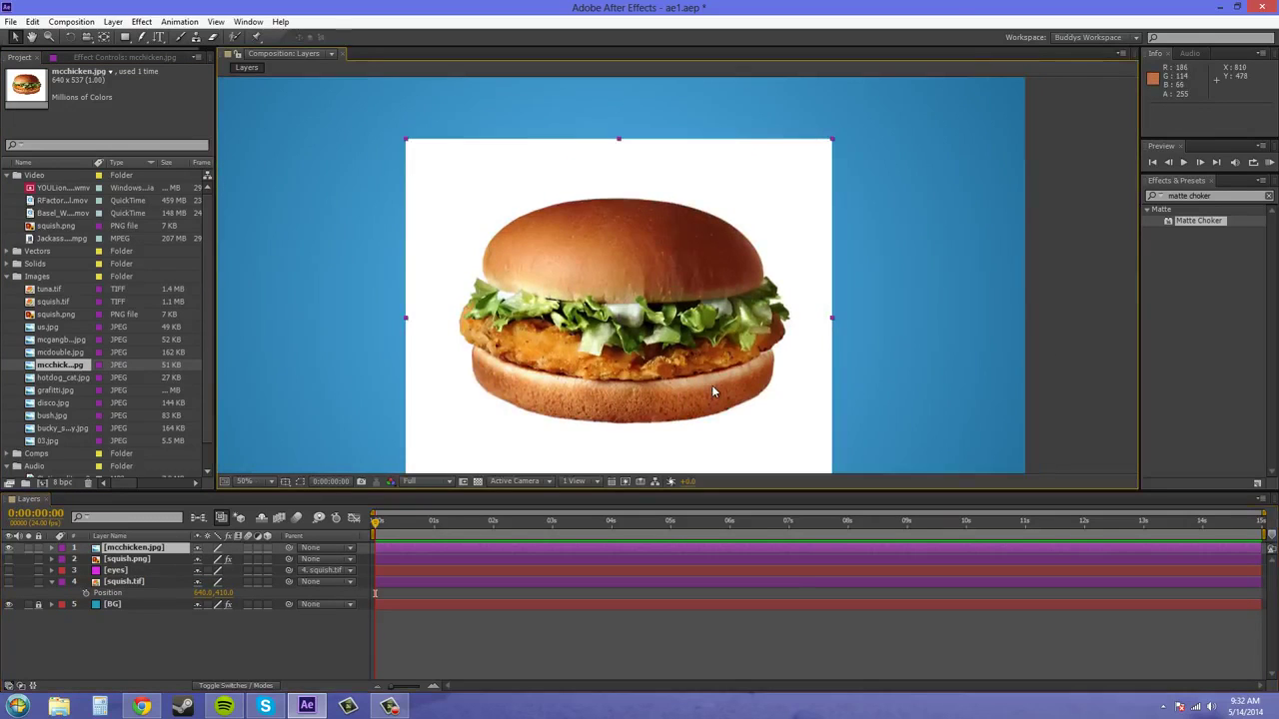